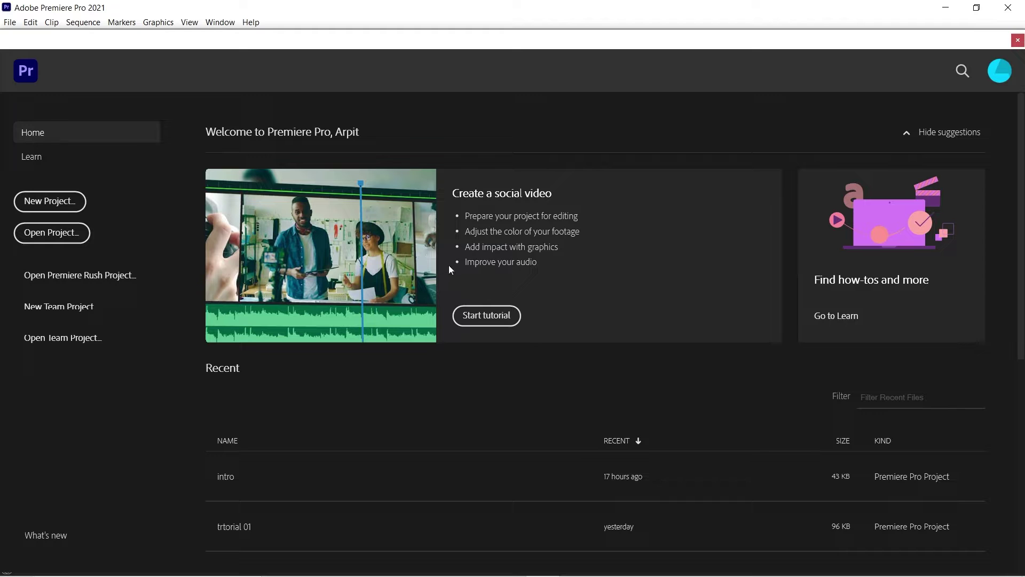
{"action": "scroll", "coordinate": [336, 236], "scroll_direction": "down", "scroll_amount": 7}
{"action": "scroll", "coordinate": [335, 236], "scroll_direction": "up", "scroll_amount": 7}
{"action": "scroll", "coordinate": [315, 438], "scroll_direction": "down", "scroll_amount": 7}
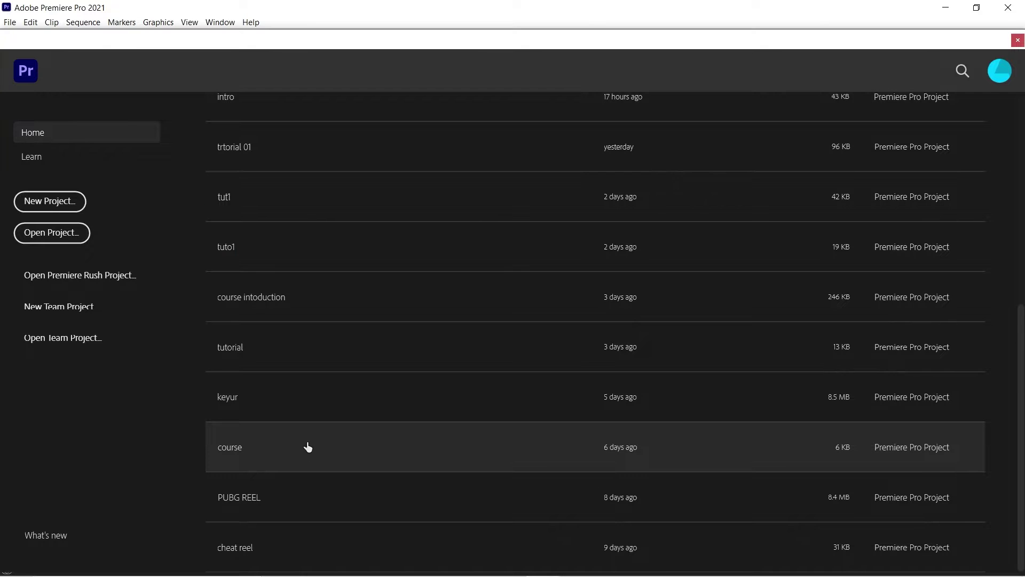
{"action": "scroll", "coordinate": [307, 446], "scroll_direction": "up", "scroll_amount": 7}
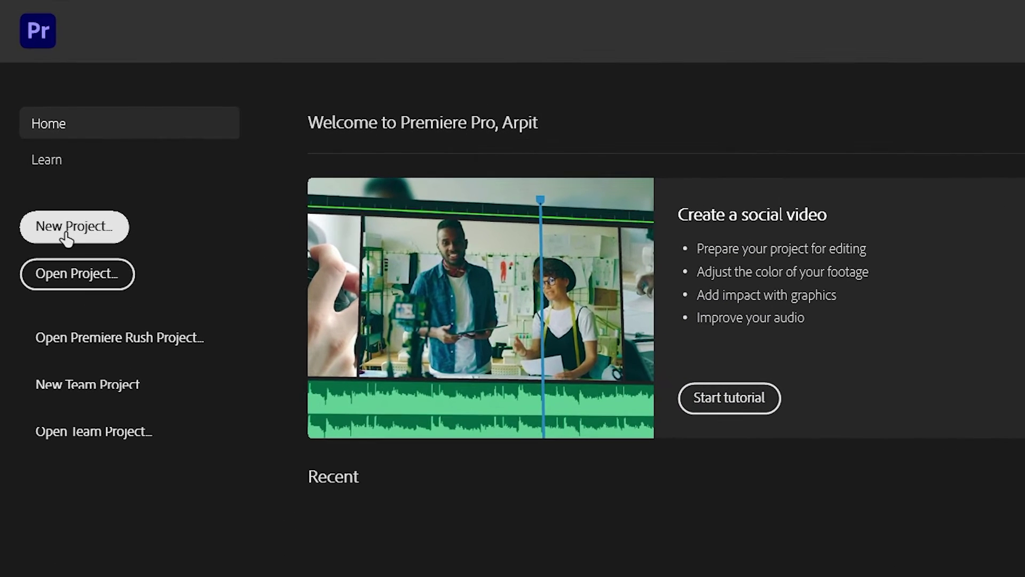
Step: Create a new project named "tut 001" with the default location and settings
{"action": "left_click", "coordinate": [65, 234]}
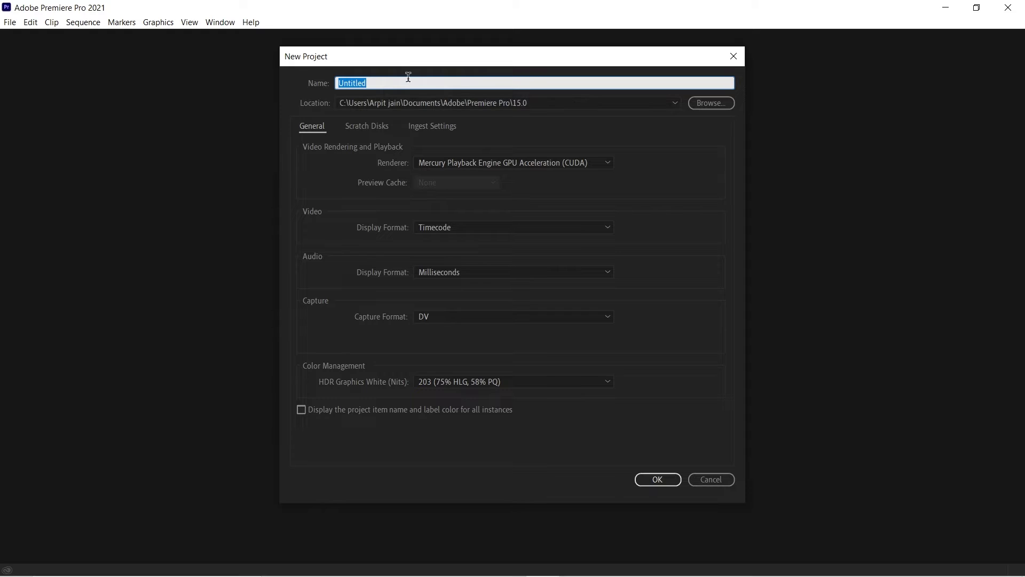
{"action": "type", "text": "tut 001"}
{"action": "left_click", "coordinate": [665, 484]}
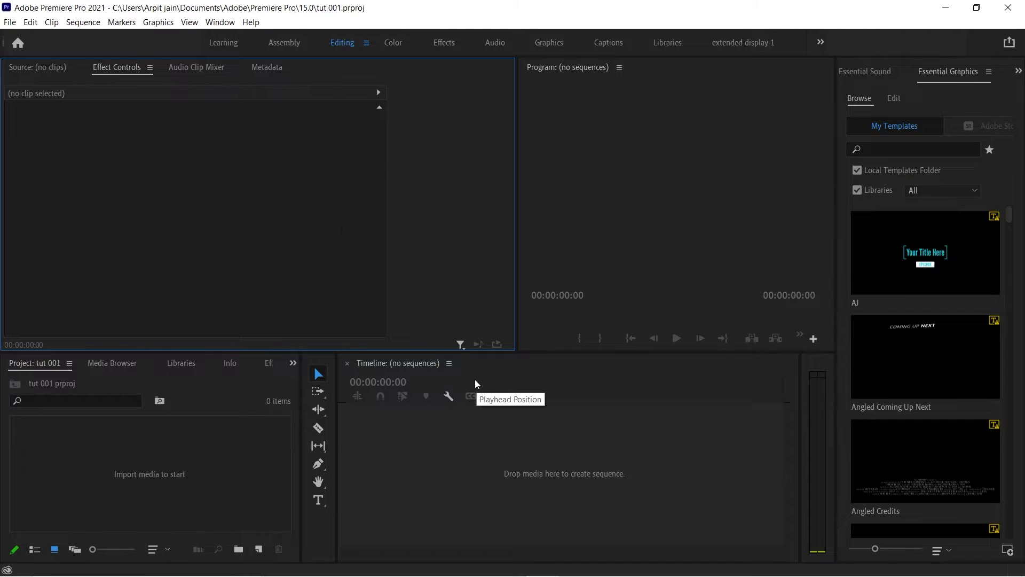
Step: Apply the Editing workspace layout to the project
{"action": "left_click", "coordinate": [222, 23]}
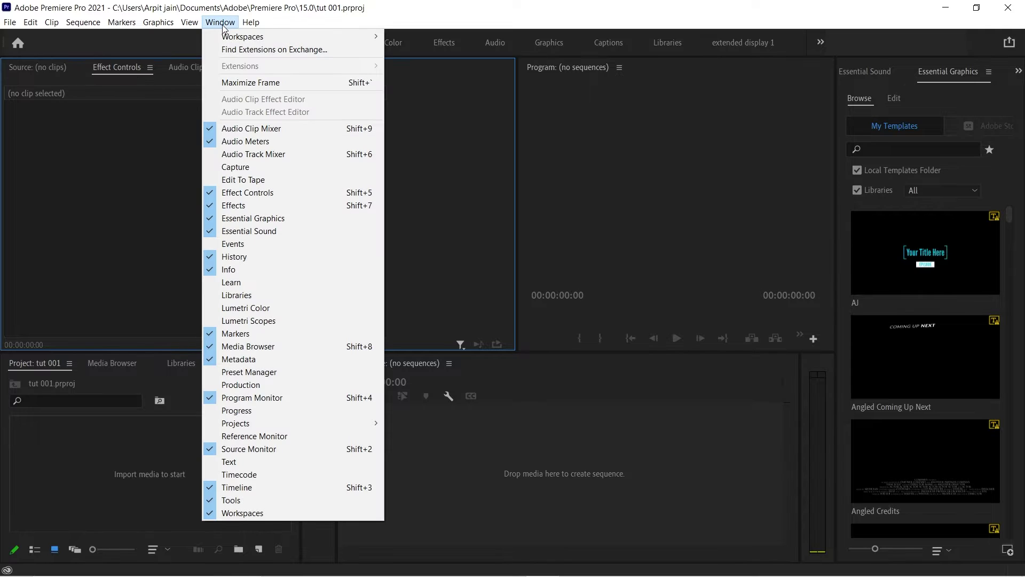
{"action": "mouse_move", "coordinate": [283, 36]}
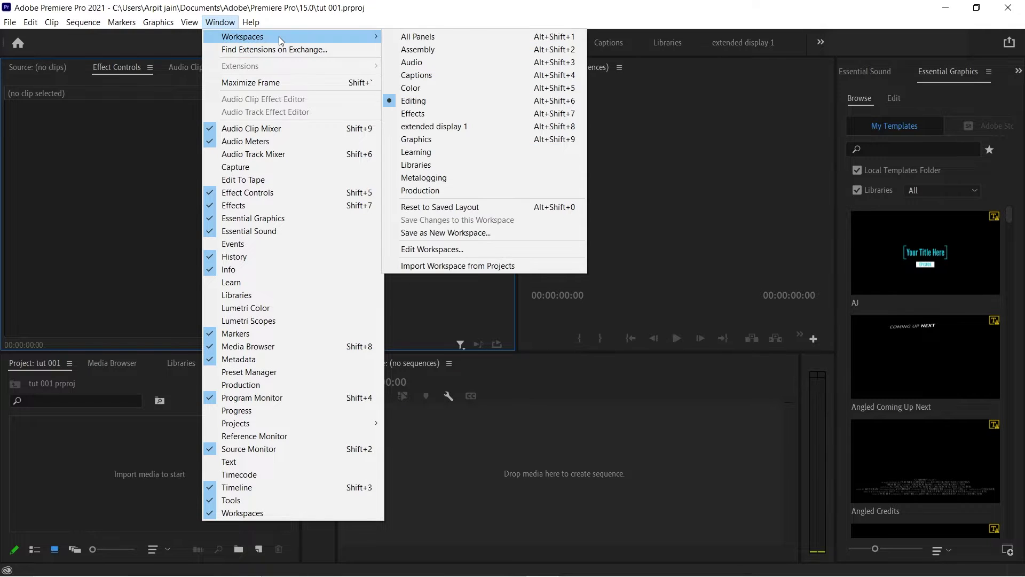
{"action": "left_click", "coordinate": [407, 100]}
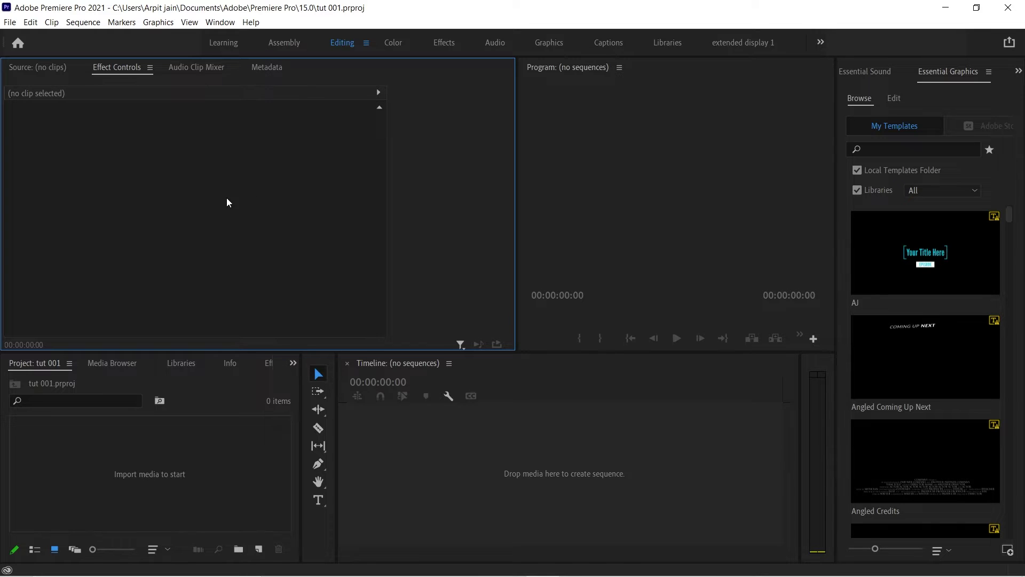
{"action": "left_click", "coordinate": [636, 176]}
{"action": "left_click", "coordinate": [604, 436]}
{"action": "left_click", "coordinate": [154, 468]}
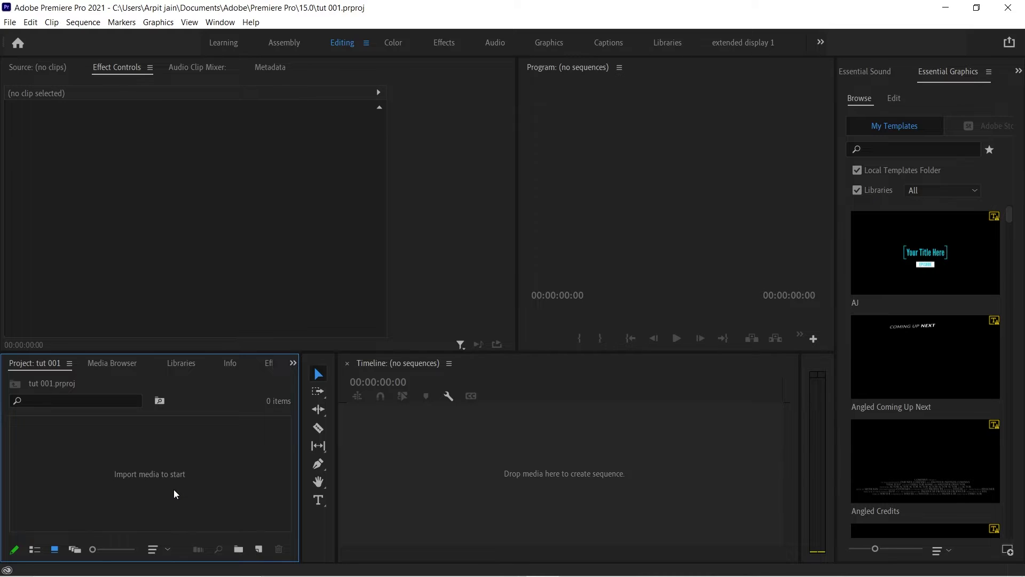
{"action": "key", "text": "ctrl+i"}
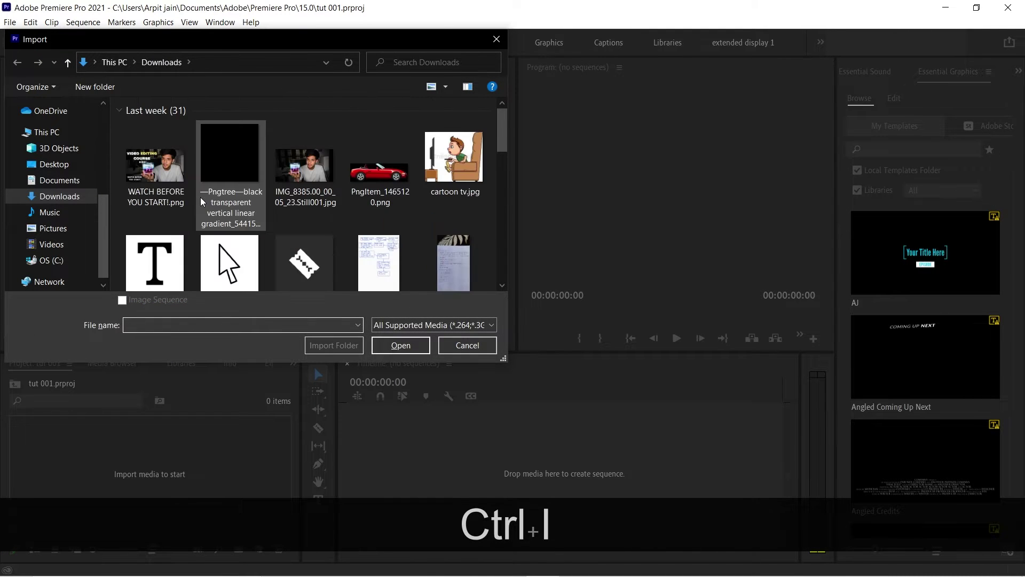
{"action": "scroll", "coordinate": [200, 197], "scroll_direction": "down", "scroll_amount": 6}
{"action": "scroll", "coordinate": [213, 192], "scroll_direction": "up", "scroll_amount": 6}
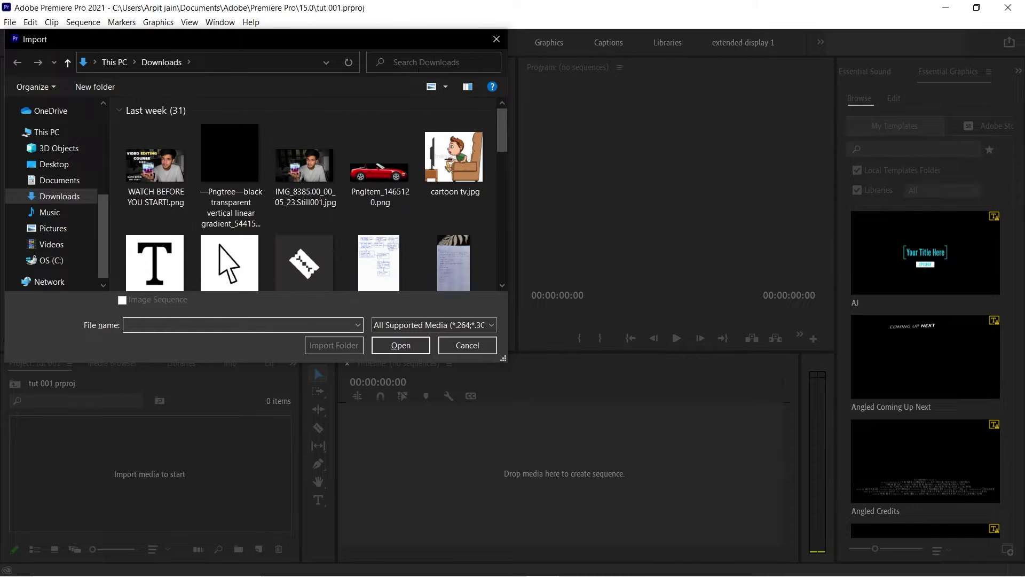
{"action": "left_click", "coordinate": [496, 39]}
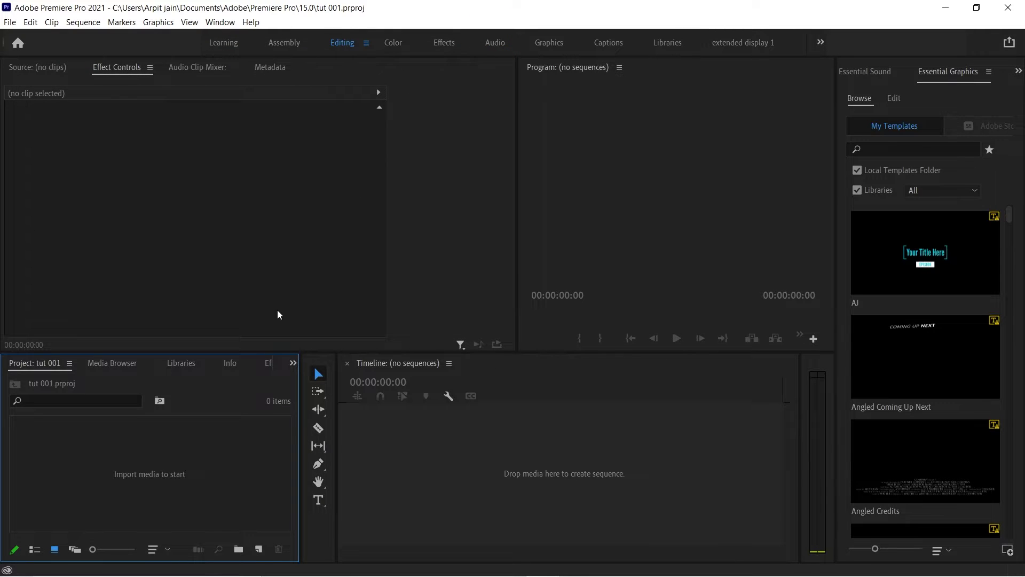
Step: Import the video clips IMG_0384.MOV through IMG_3423.MOV from "New folder (2)" on the Desktop, and clear their selection in the project
{"action": "double_click", "coordinate": [166, 475]}
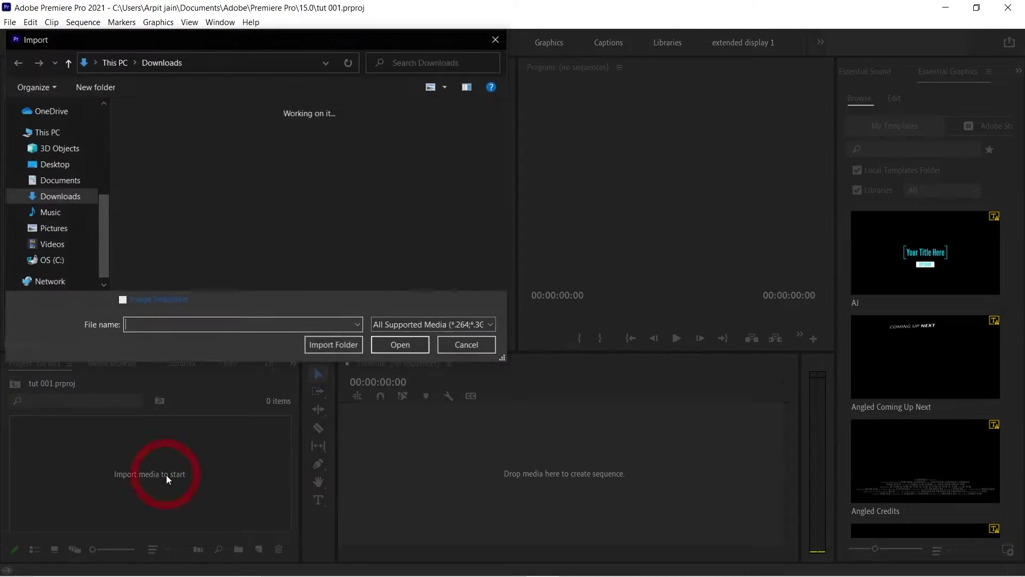
{"action": "scroll", "coordinate": [258, 236], "scroll_direction": "down", "scroll_amount": 1}
{"action": "scroll", "coordinate": [259, 239], "scroll_direction": "up", "scroll_amount": 1}
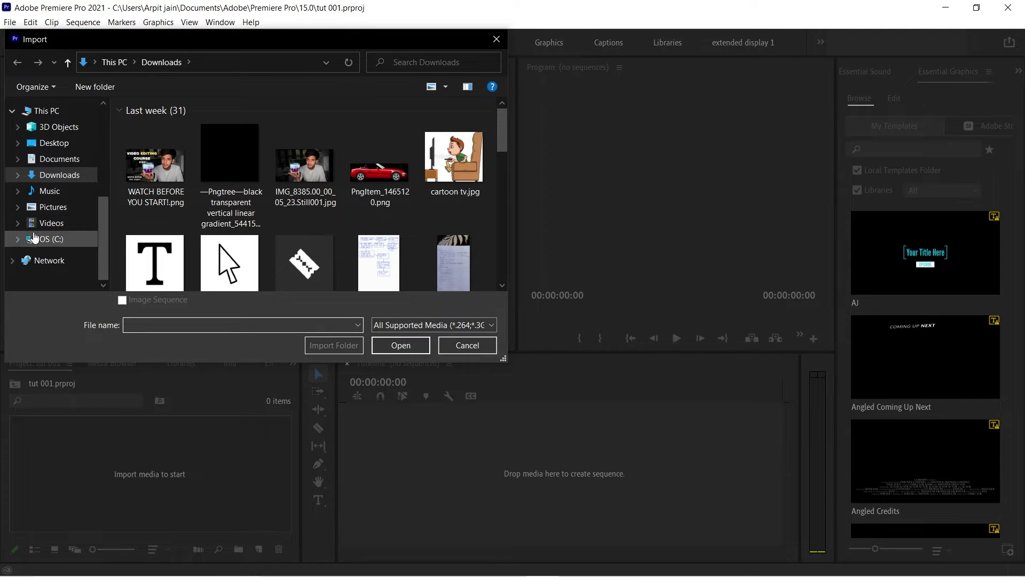
{"action": "key", "text": "ctrl+z"}
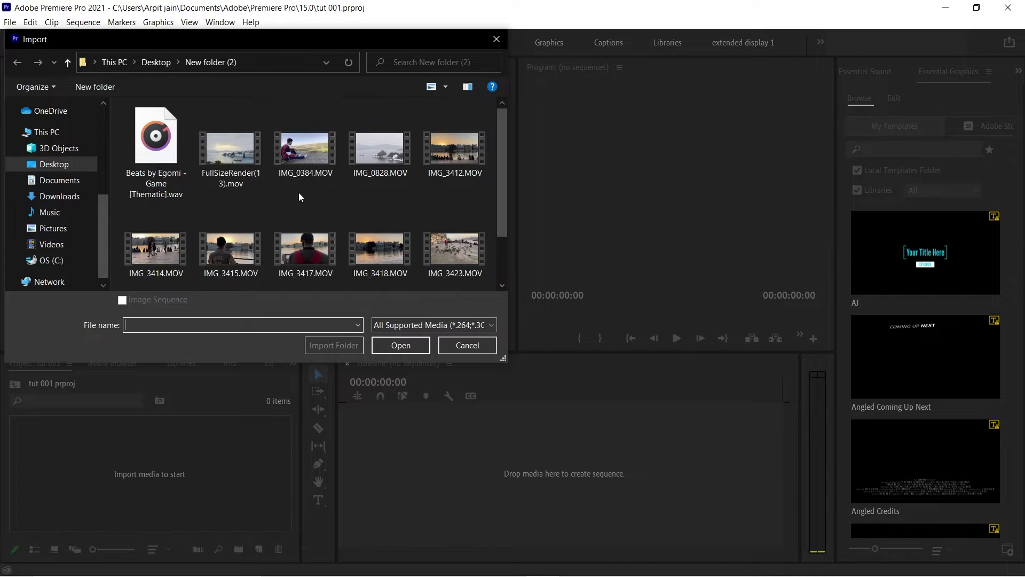
{"action": "left_click", "coordinate": [306, 152]}
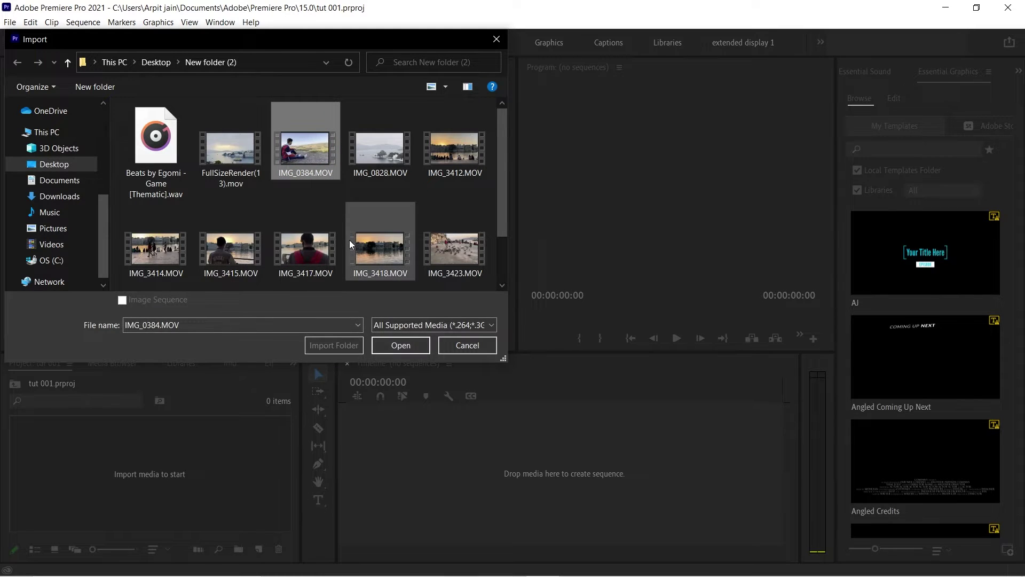
{"action": "scroll", "coordinate": [382, 181], "scroll_direction": "down", "scroll_amount": 2}
{"action": "scroll", "coordinate": [395, 184], "scroll_direction": "up", "scroll_amount": 2}
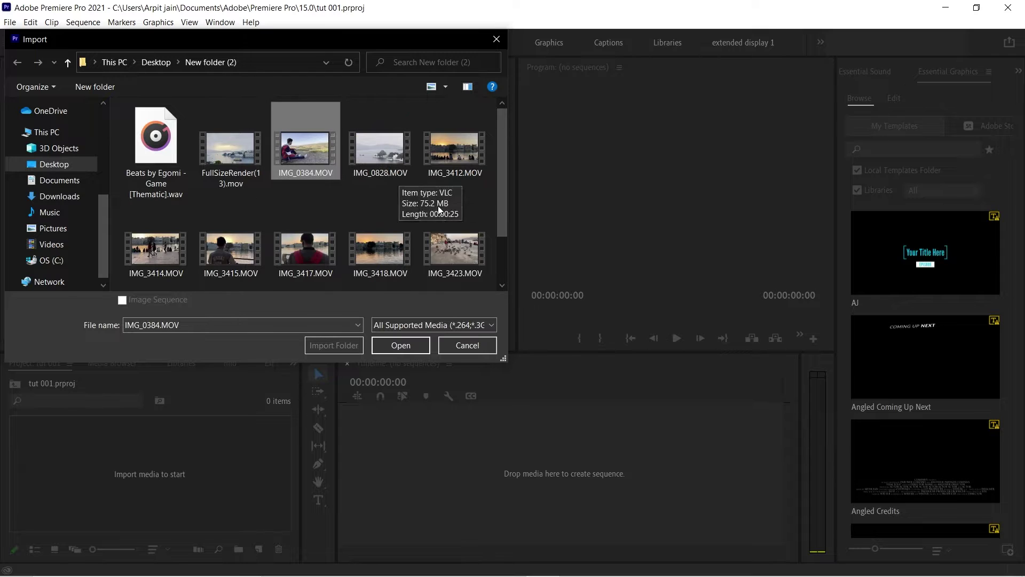
{"action": "left_click", "coordinate": [453, 252], "text": "shift"}
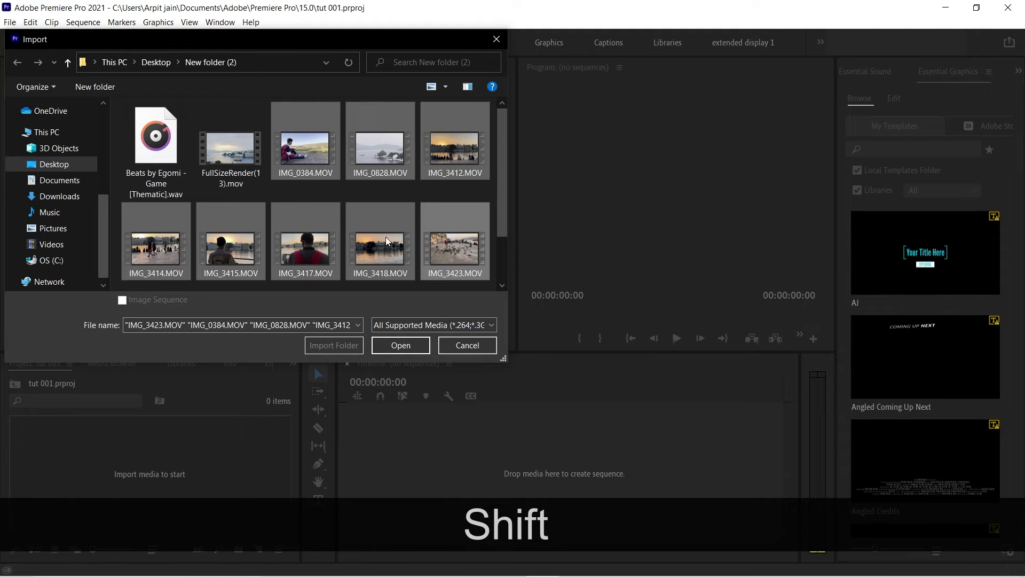
{"action": "left_click", "coordinate": [400, 346]}
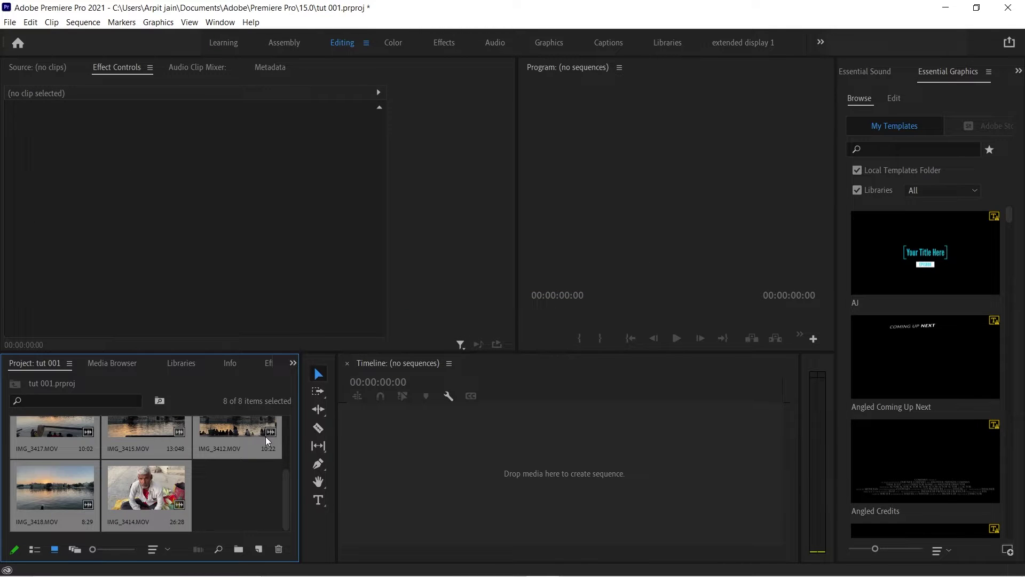
{"action": "left_click", "coordinate": [235, 476]}
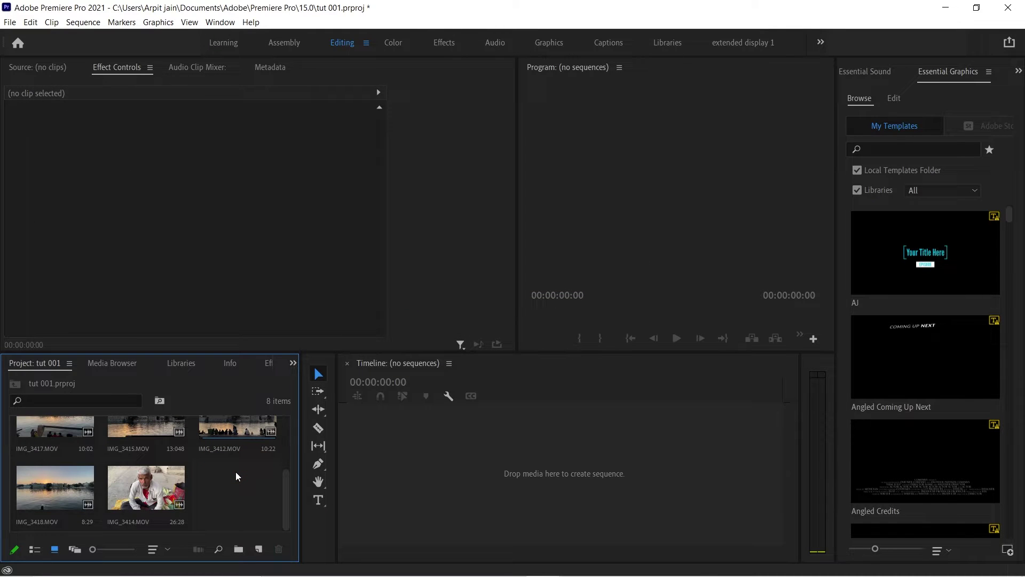
Step: Load IMG_3423.MOV into the Source Monitor, scrub back to 00:00:00:25 and advance three frames to 00:00:00:28
{"action": "scroll", "coordinate": [235, 473], "scroll_direction": "up", "scroll_amount": 2}
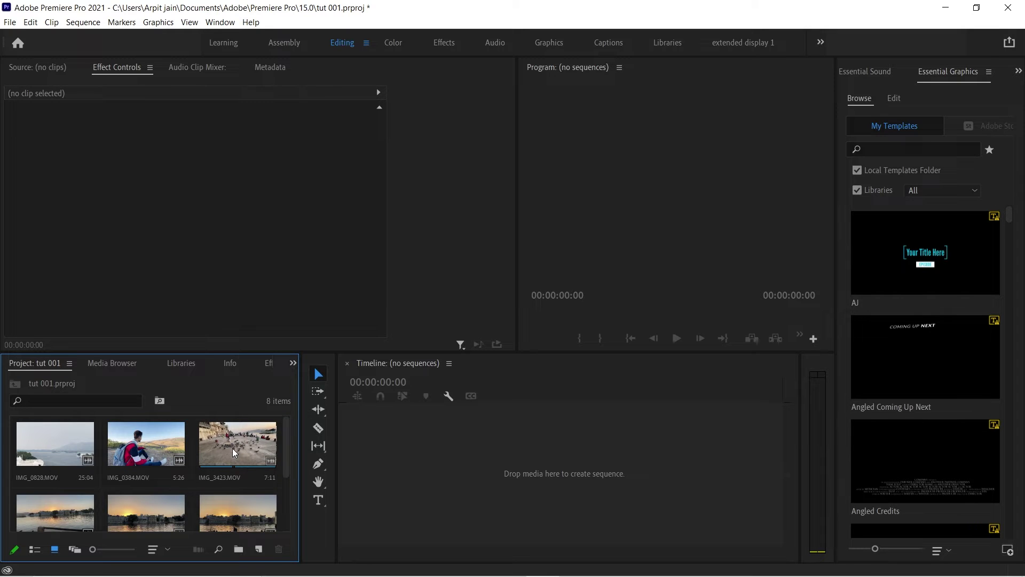
{"action": "double_click", "coordinate": [233, 453]}
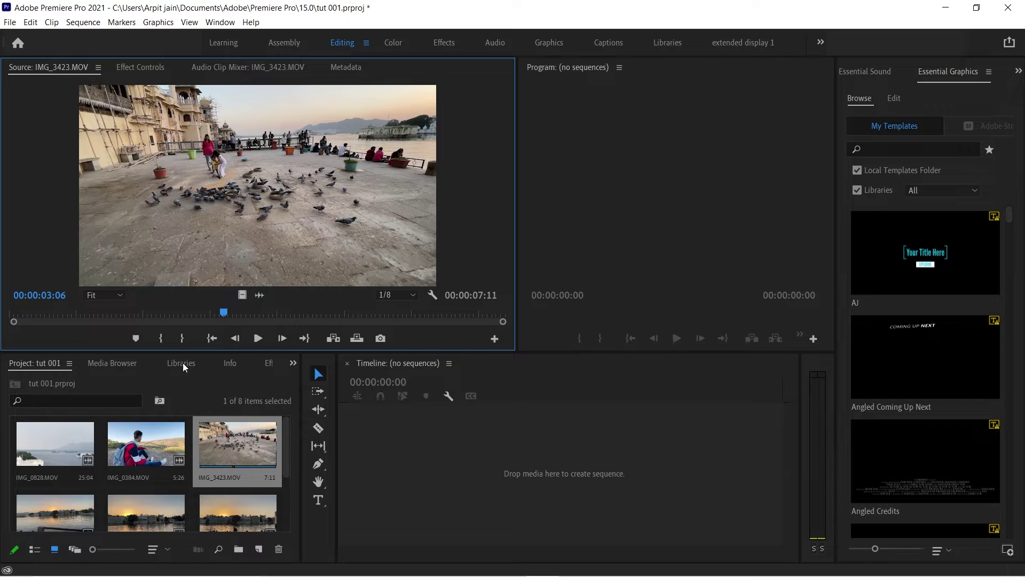
{"action": "left_click_drag", "start_coordinate": [219, 312], "coordinate": [88, 329]}
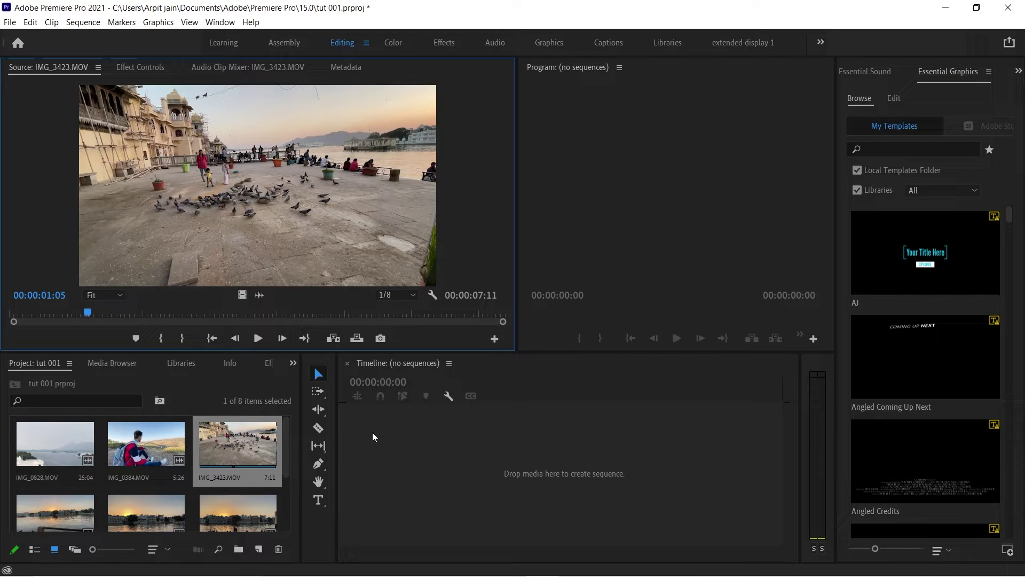
{"action": "mouse_move", "coordinate": [76, 312]}
{"action": "left_mouse_down"}
{"action": "mouse_move", "coordinate": [37, 319]}
{"action": "mouse_move", "coordinate": [73, 321]}
{"action": "mouse_move", "coordinate": [40, 315]}
{"action": "mouse_move", "coordinate": [65, 312]}
{"action": "left_mouse_up"}
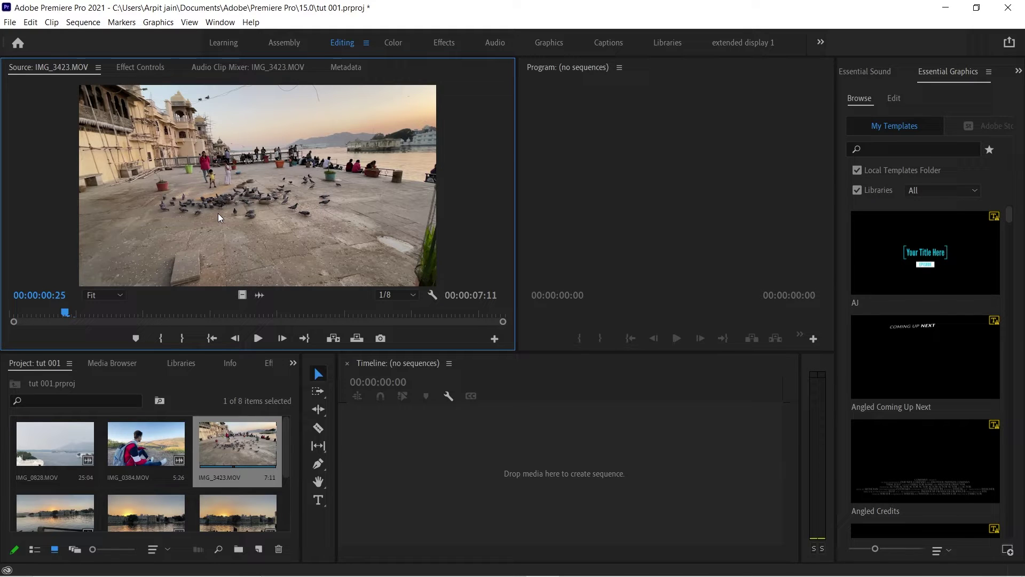
{"action": "key", "text": "Right"}
{"action": "key", "text": "Right"}
{"action": "key", "text": "Right"}
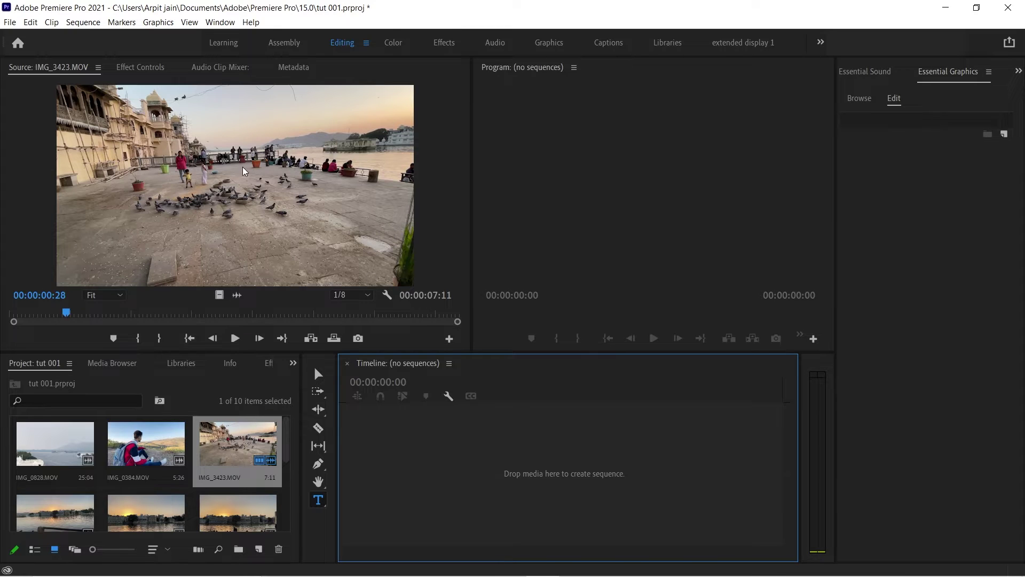
Step: Create a sequence by placing IMG_3423.MOV on the empty timeline, and add a second copy directly after it on V1
{"action": "scroll", "coordinate": [246, 189], "scroll_direction": "up", "scroll_amount": 2}
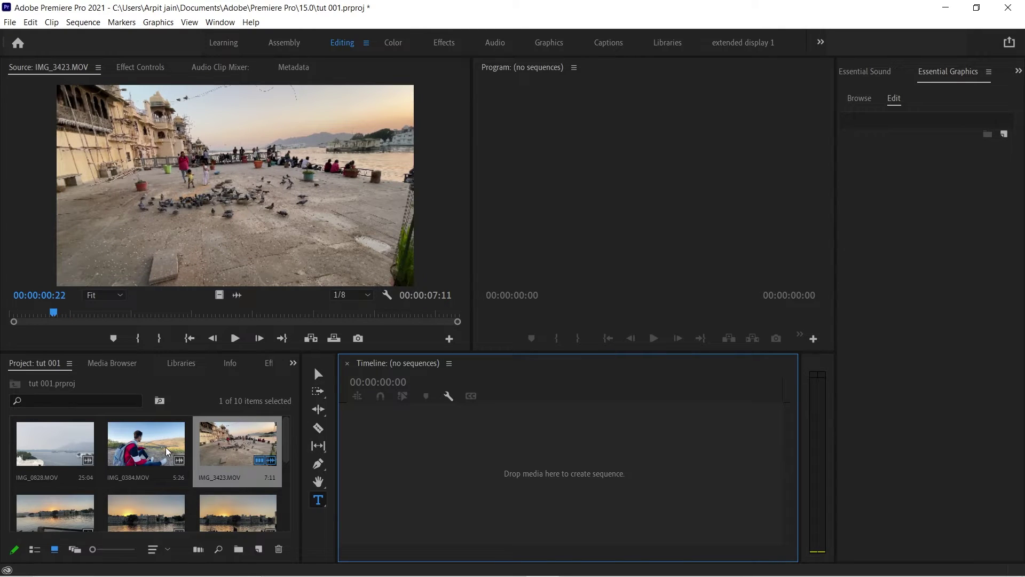
{"action": "left_click_drag", "start_coordinate": [251, 182], "coordinate": [430, 440]}
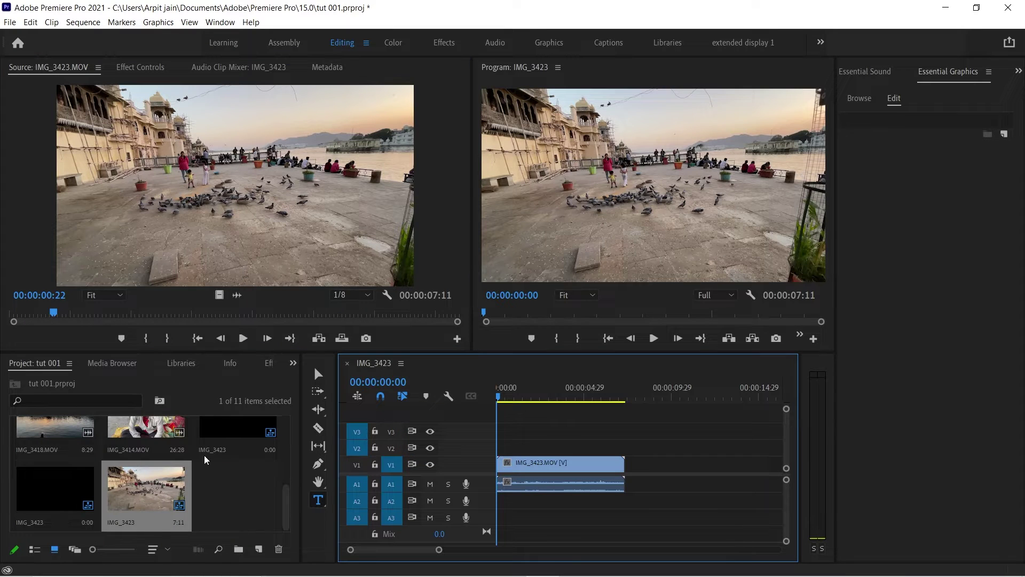
{"action": "scroll", "coordinate": [162, 444], "scroll_direction": "up", "scroll_amount": 1}
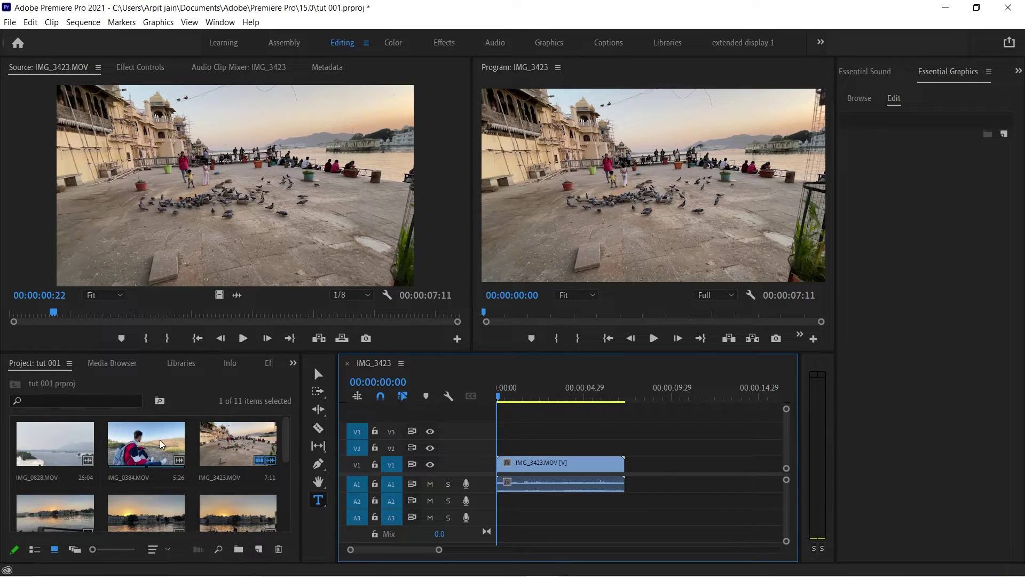
{"action": "left_click", "coordinate": [231, 447]}
{"action": "left_click_drag", "start_coordinate": [231, 447], "coordinate": [631, 466]}
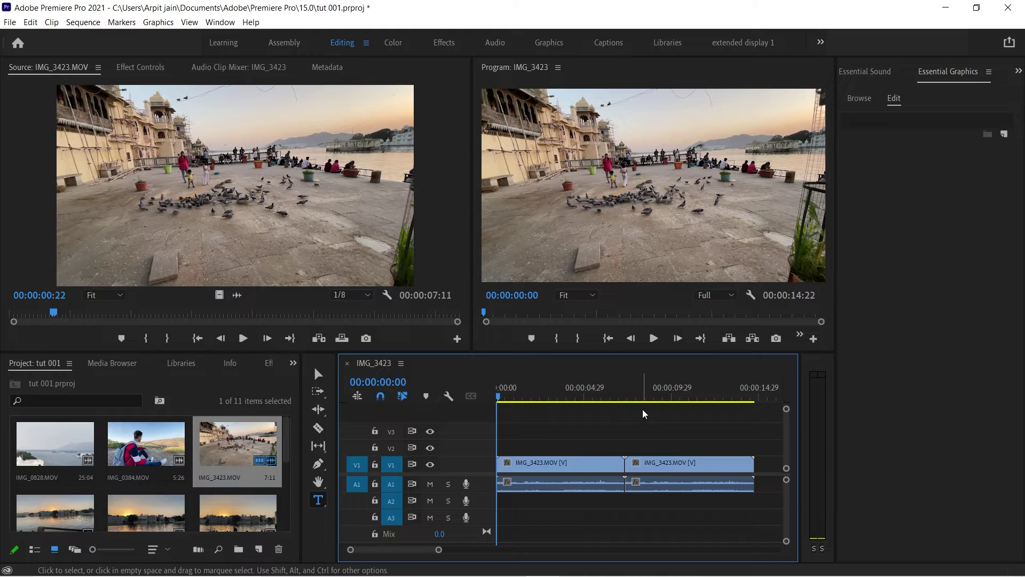
Step: Preview the first timeline clip by scrubbing the sequence to 00:00:02:05 and back to 00:00:01:04
{"action": "left_click_drag", "start_coordinate": [500, 401], "coordinate": [535, 416]}
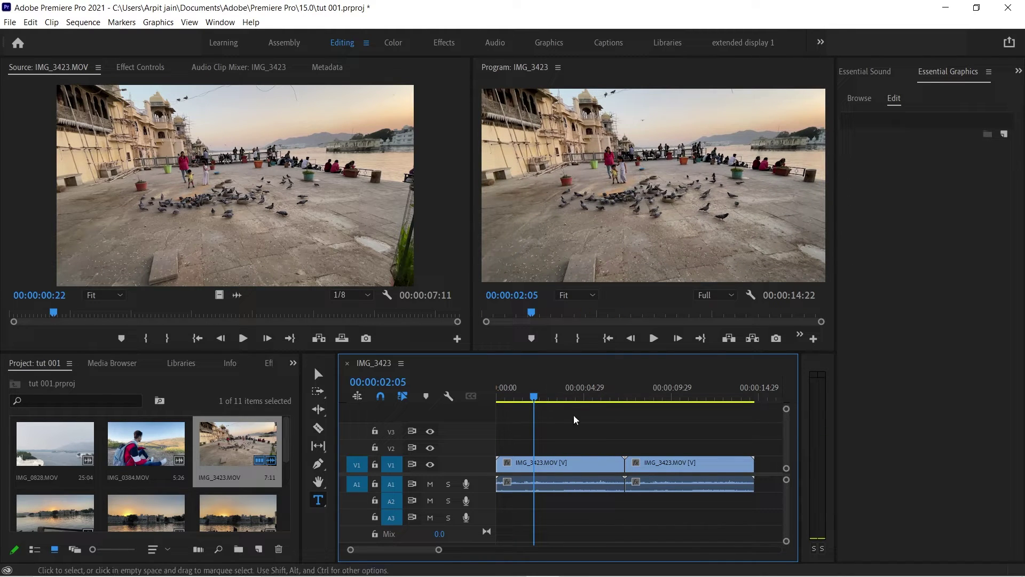
{"action": "scroll", "coordinate": [585, 431], "scroll_direction": "right", "scroll_amount": 2}
{"action": "scroll", "coordinate": [585, 432], "scroll_direction": "left", "scroll_amount": 2}
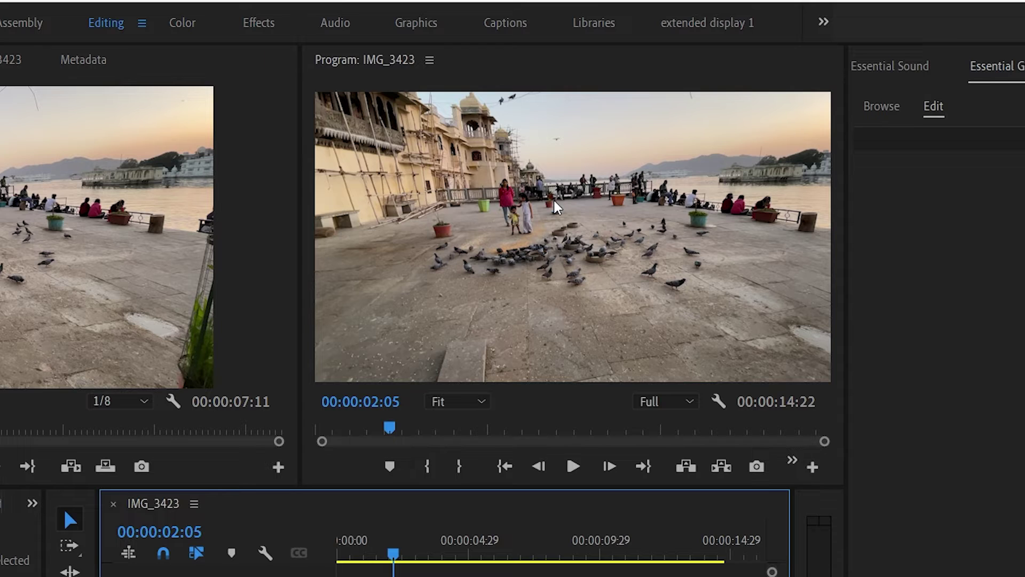
{"action": "left_click", "coordinate": [575, 166]}
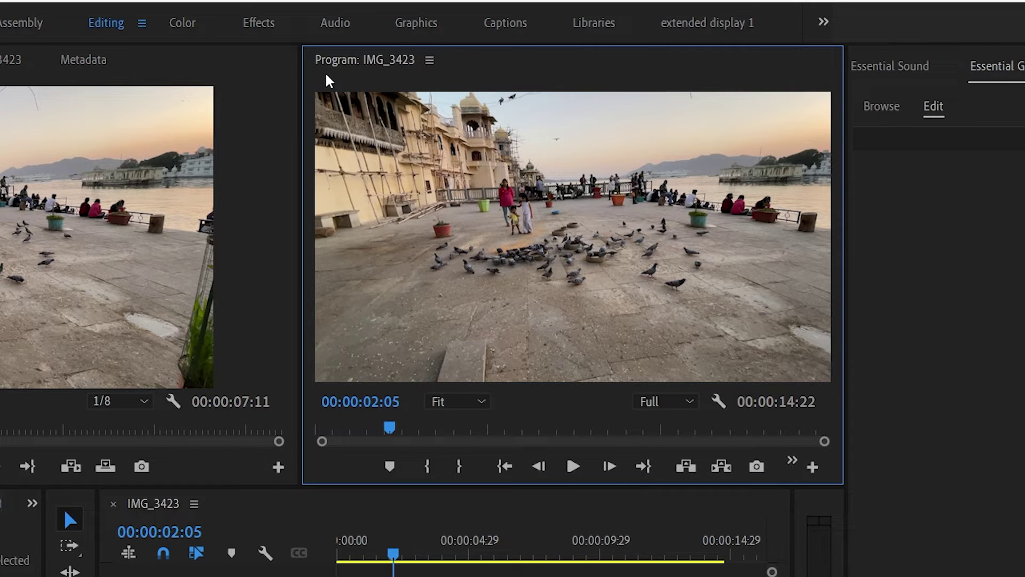
{"action": "left_click_drag", "start_coordinate": [392, 554], "coordinate": [367, 555]}
{"action": "scroll", "coordinate": [602, 413], "scroll_direction": "down", "scroll_amount": 1}
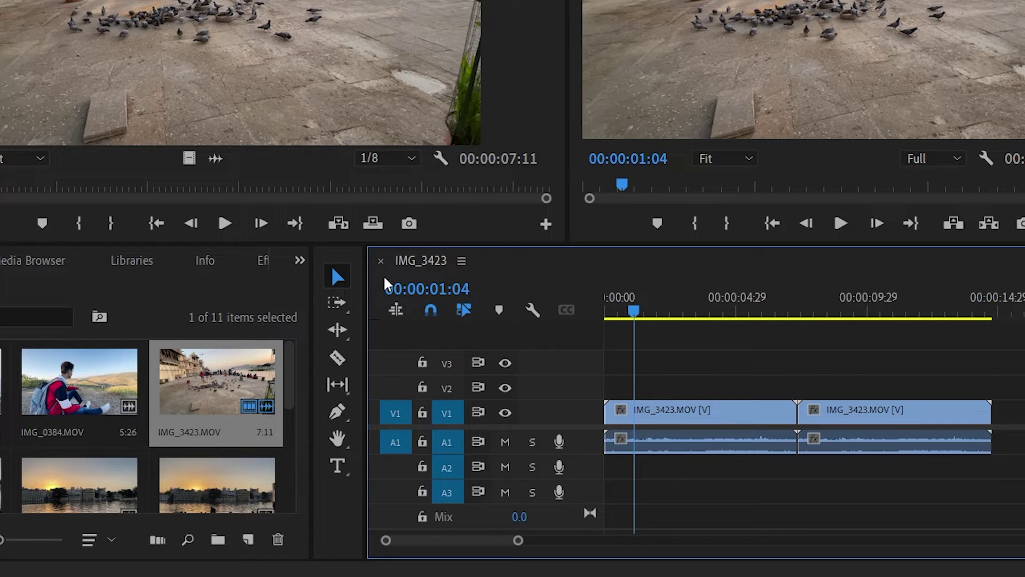
Step: Try the Selection and Razor tools, ending with the Type tool active
{"action": "left_click", "coordinate": [338, 279]}
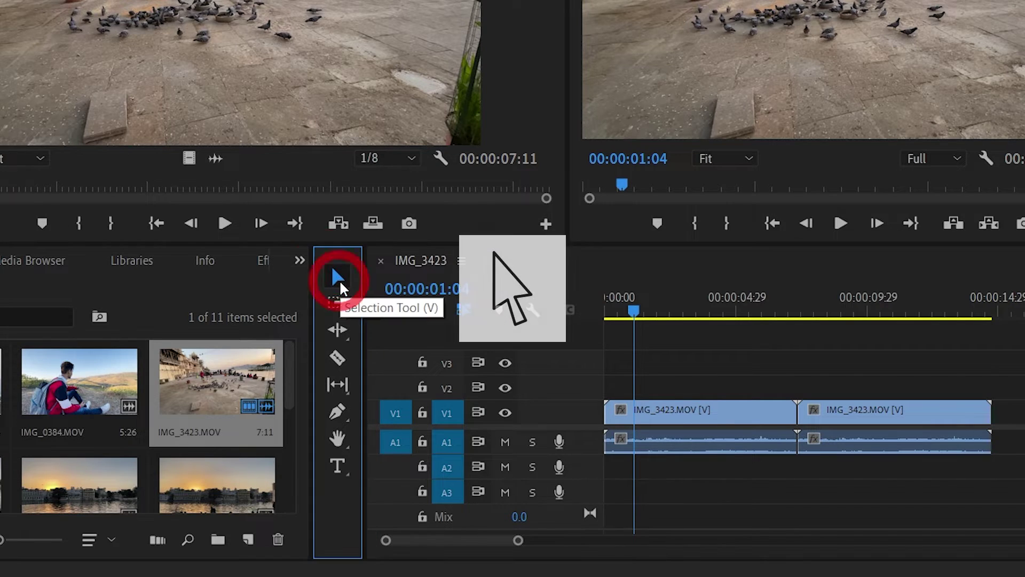
{"action": "left_click", "coordinate": [338, 358]}
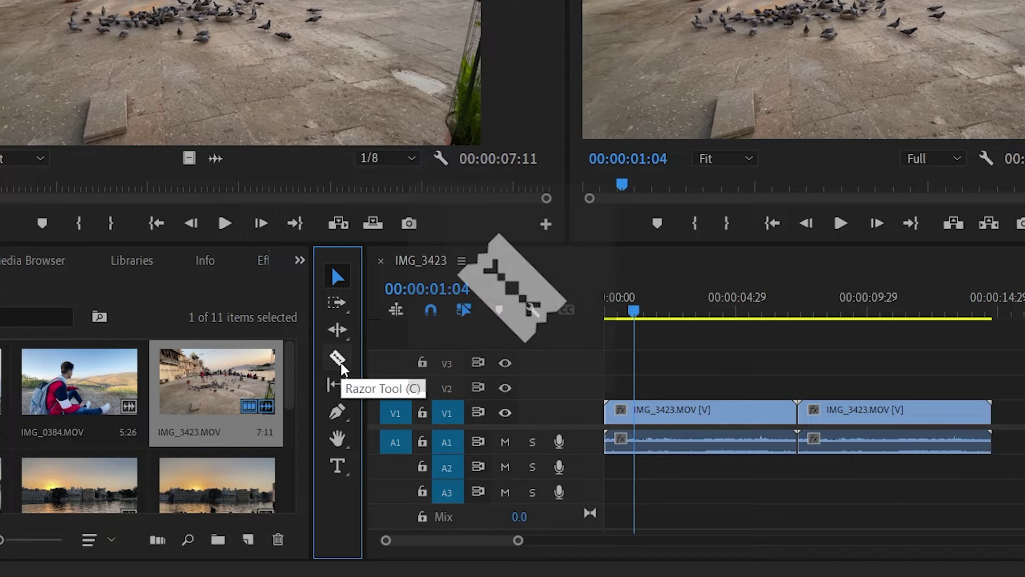
{"action": "left_click", "coordinate": [337, 467]}
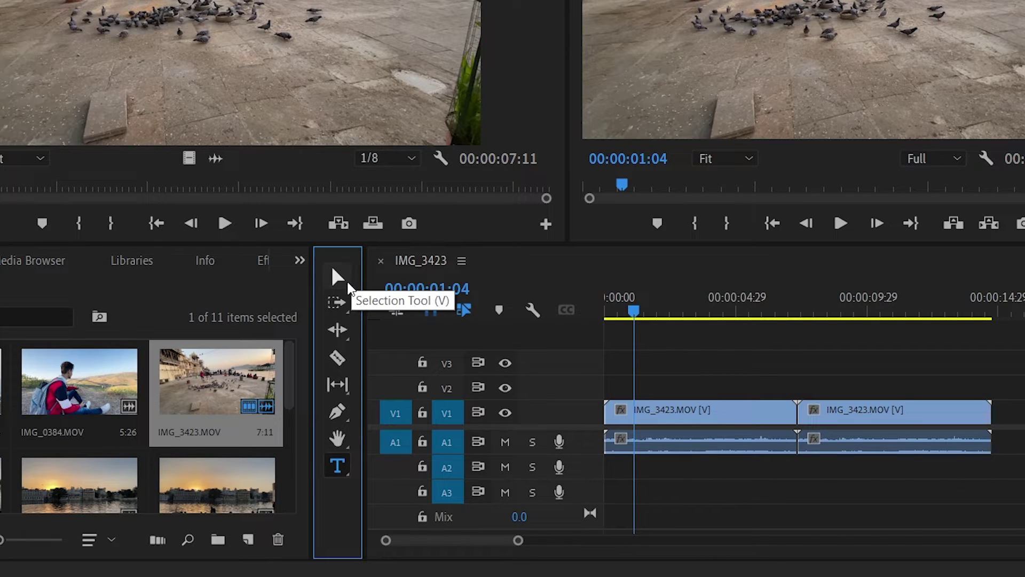
Step: Clear the timeline by deleting both IMG_3423.MOV clips with their audio
{"action": "left_click", "coordinate": [608, 315]}
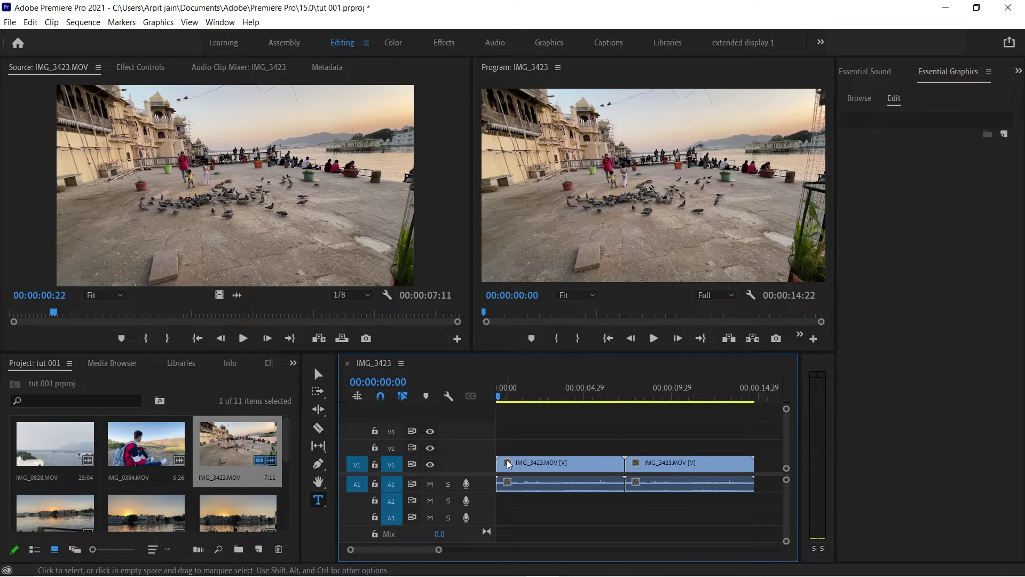
{"action": "left_click_drag", "start_coordinate": [740, 421], "coordinate": [554, 508]}
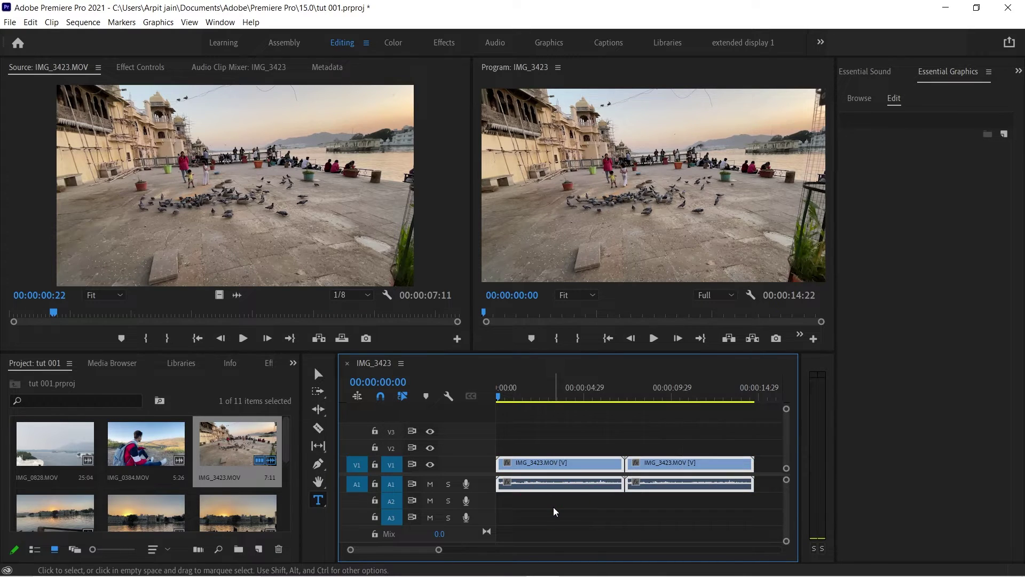
{"action": "key", "text": "Delete"}
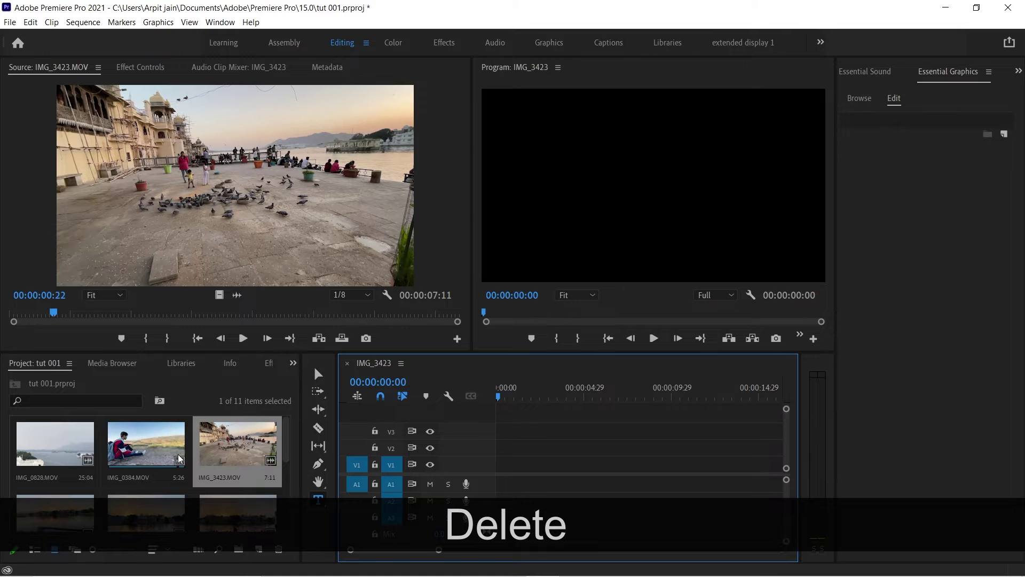
Step: Import Beats by Egomi - Game [Thematic].wav and place it at the start of audio track A1
{"action": "scroll", "coordinate": [178, 457], "scroll_direction": "down", "scroll_amount": 2}
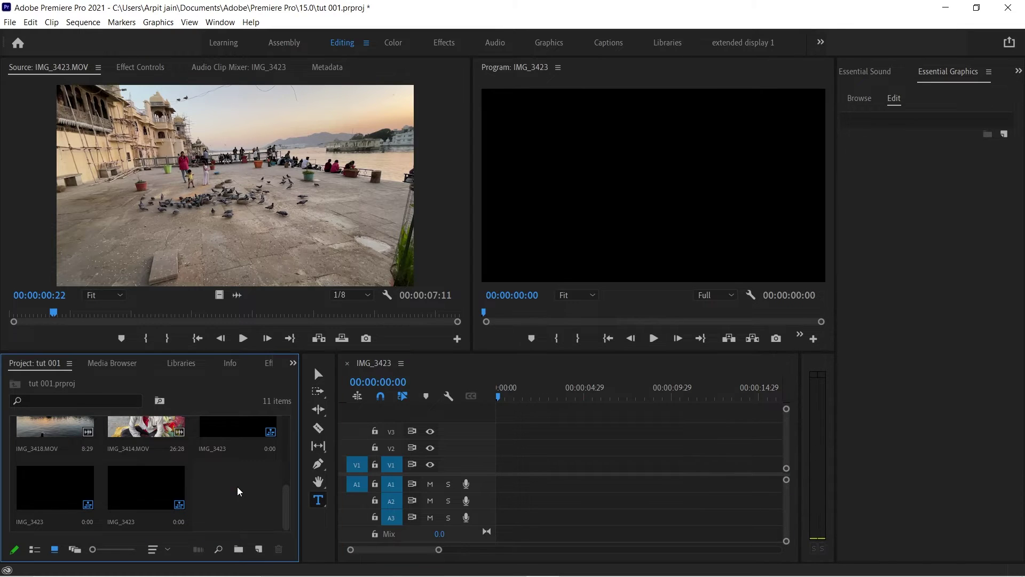
{"action": "double_click", "coordinate": [239, 491]}
{"action": "left_click", "coordinate": [156, 149]}
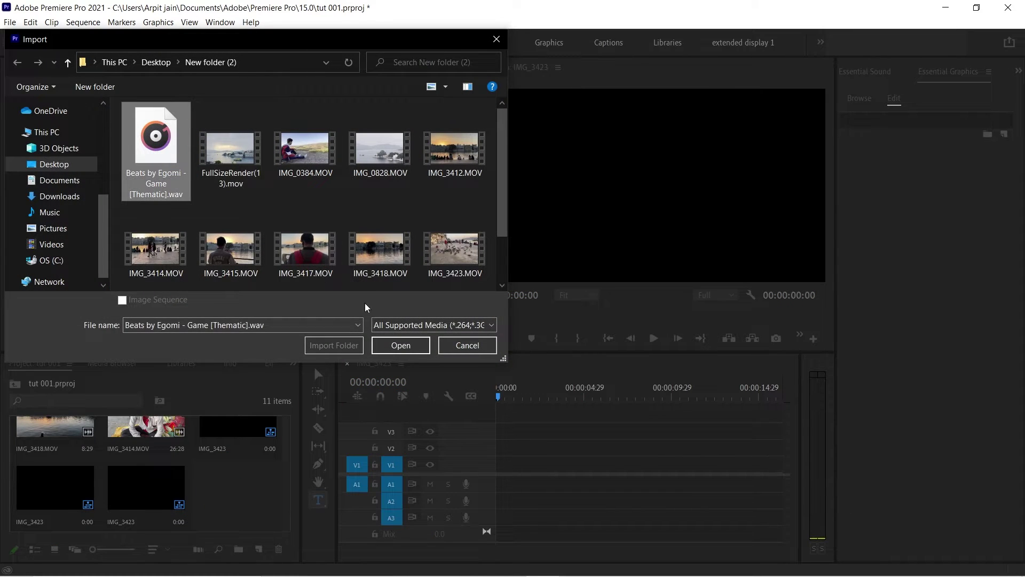
{"action": "left_click", "coordinate": [401, 345]}
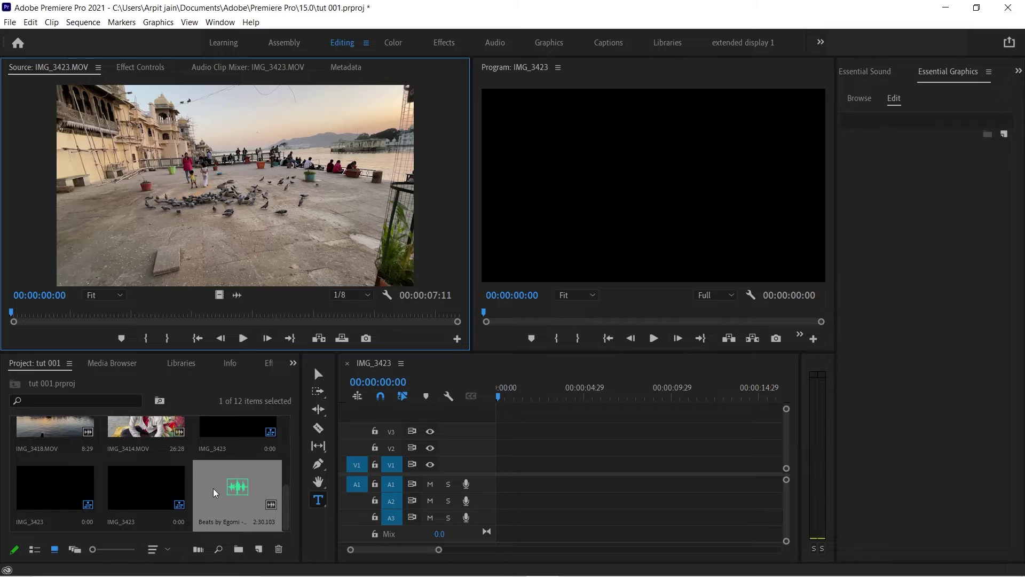
{"action": "left_click_drag", "start_coordinate": [233, 497], "coordinate": [502, 492]}
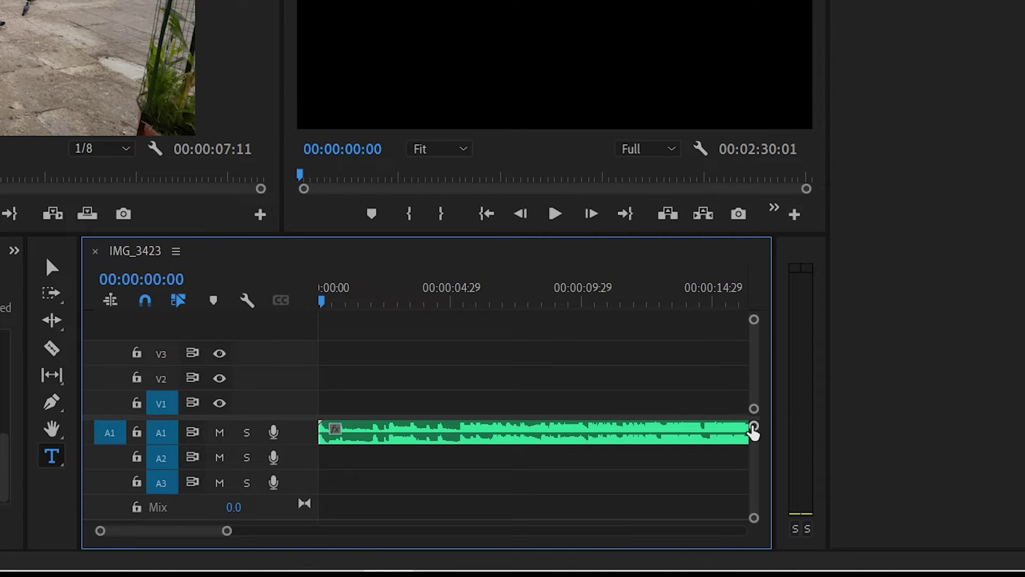
Step: Enlarge track A1's waveform and play the opening seconds of the music to find its beats
{"action": "left_click_drag", "start_coordinate": [754, 427], "coordinate": [753, 435]}
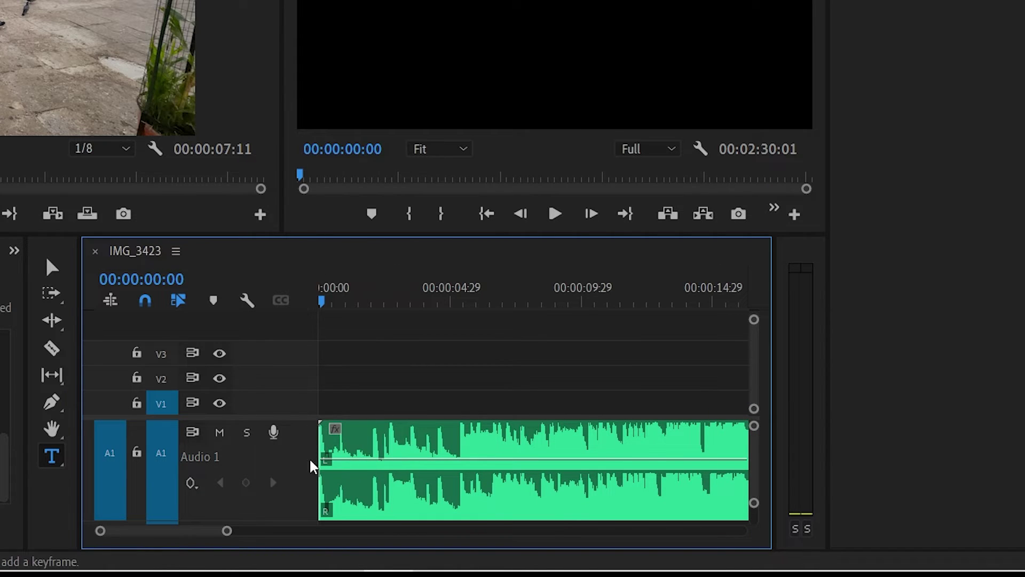
{"action": "mouse_move", "coordinate": [226, 531]}
{"action": "left_mouse_down"}
{"action": "mouse_move", "coordinate": [199, 540]}
{"action": "mouse_move", "coordinate": [214, 544]}
{"action": "left_mouse_up"}
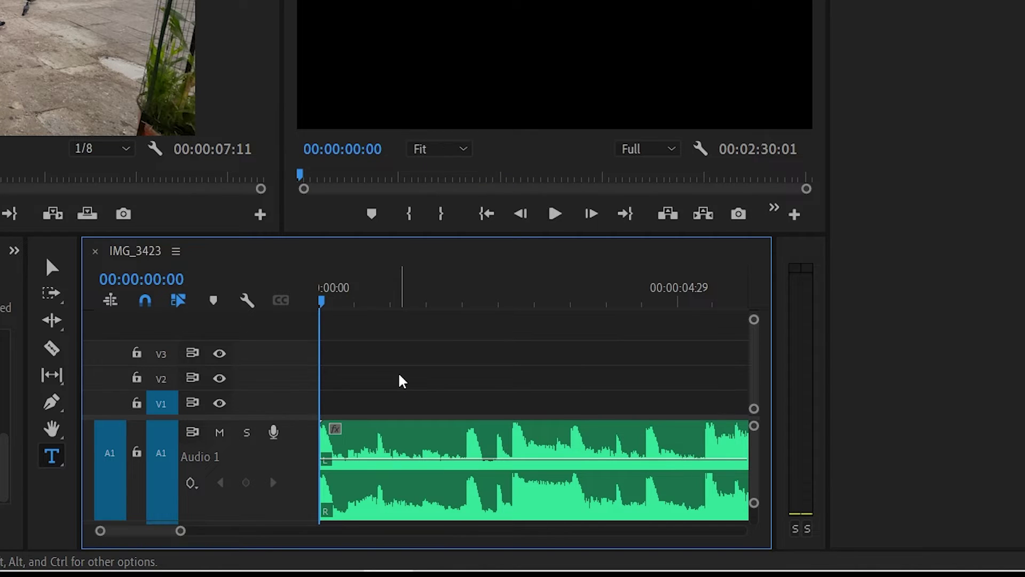
{"action": "key", "text": "space"}
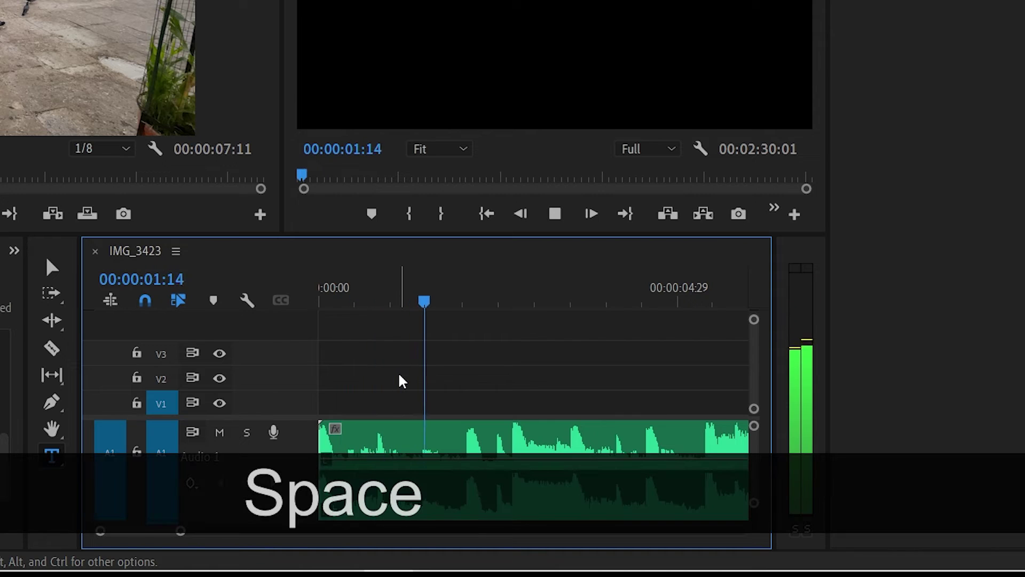
{"action": "key", "text": "space"}
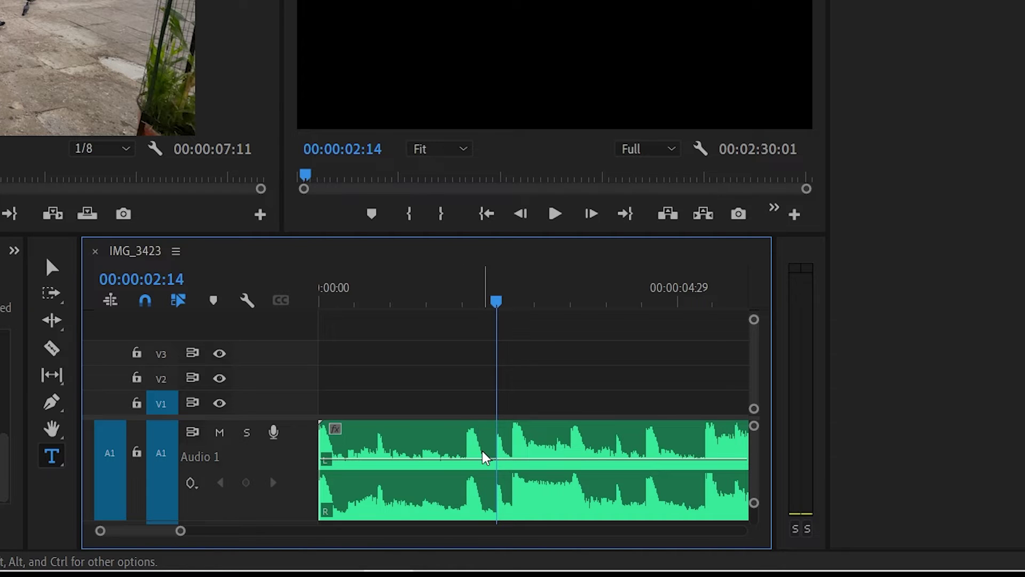
{"action": "left_click", "coordinate": [440, 306]}
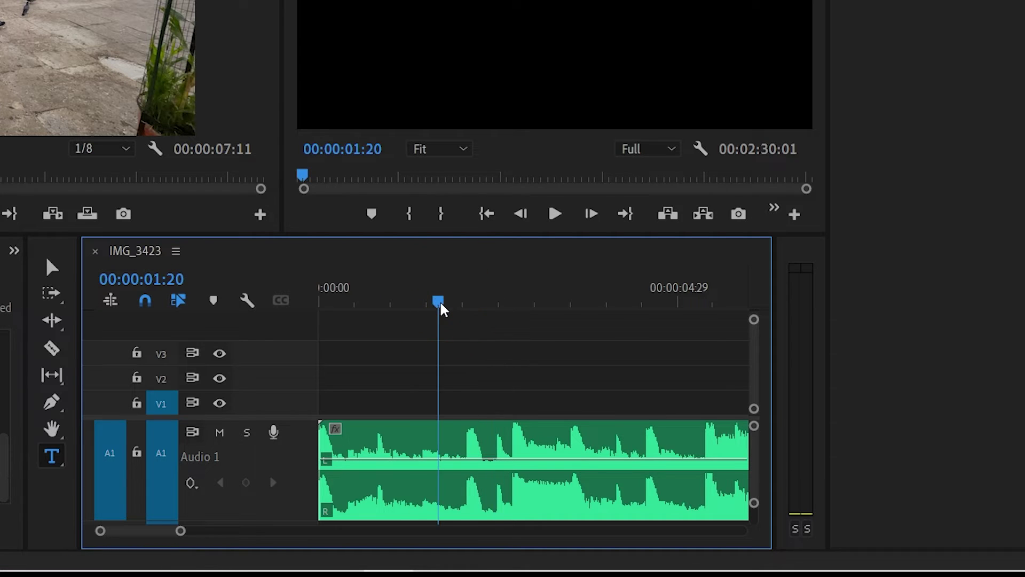
{"action": "key", "text": "space"}
{"action": "key", "text": "space"}
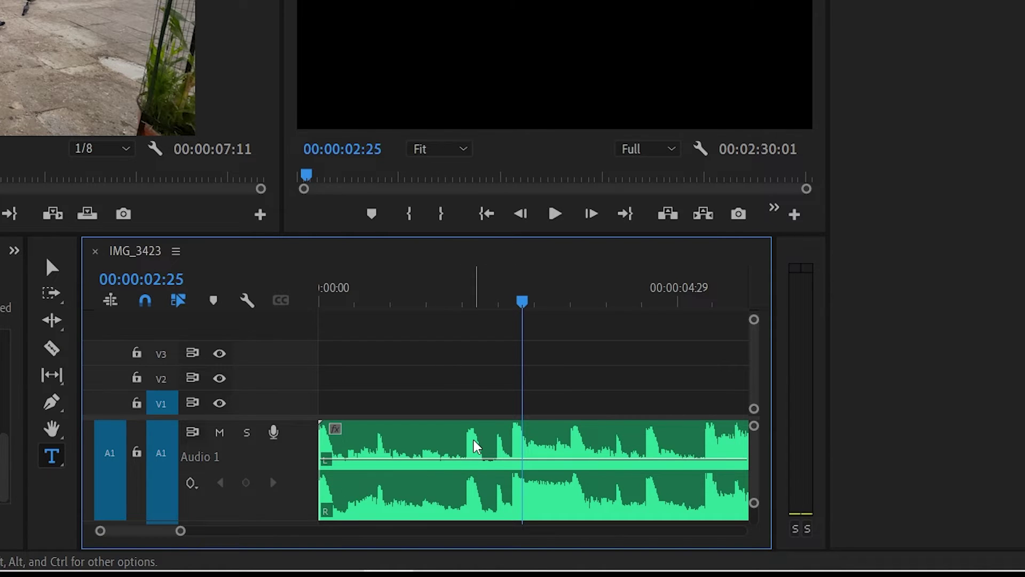
{"action": "left_click", "coordinate": [475, 446]}
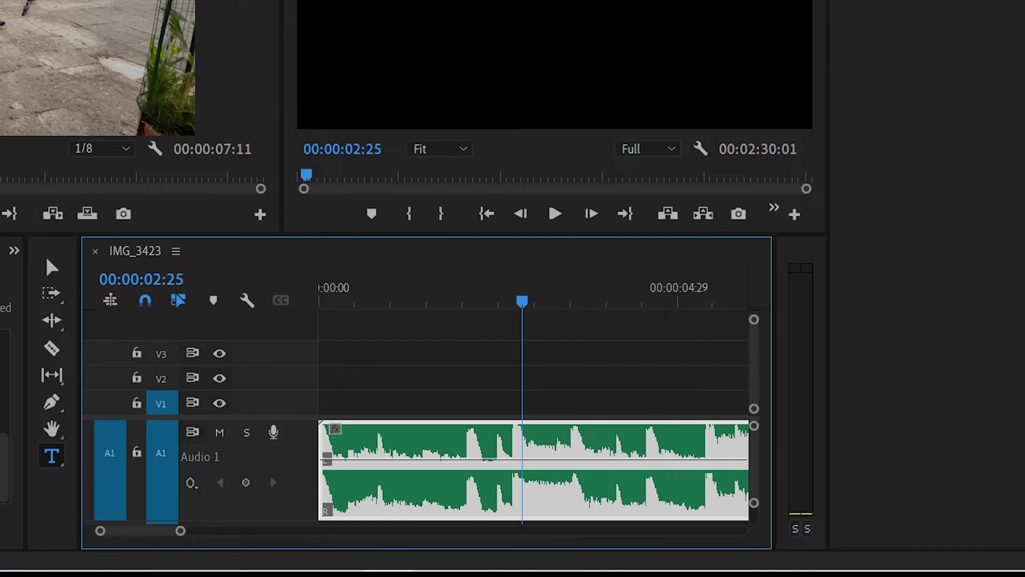
{"action": "key", "text": "shift+2"}
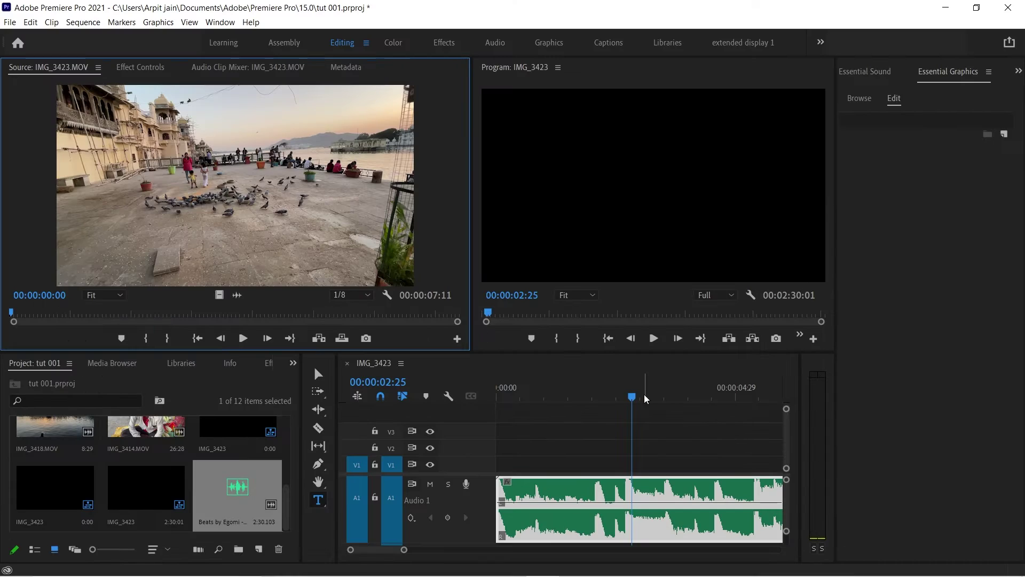
Step: Shrink the audio tracks, try placing IMG_3423.MOV with its linked audio on V2 and A2, and undo the placement
{"action": "left_click_drag", "start_coordinate": [787, 531], "coordinate": [787, 546]}
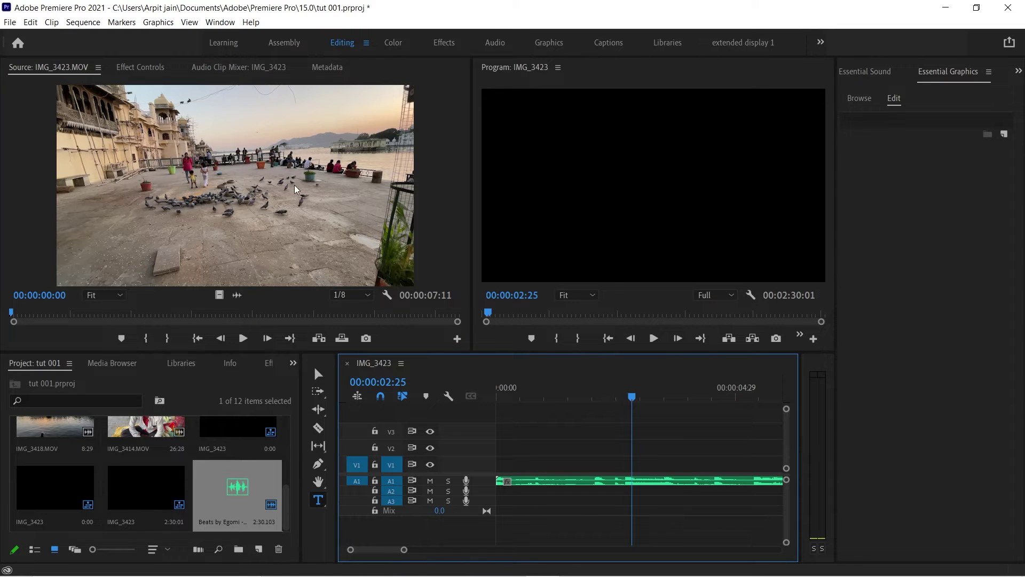
{"action": "left_click_drag", "start_coordinate": [222, 187], "coordinate": [481, 455]}
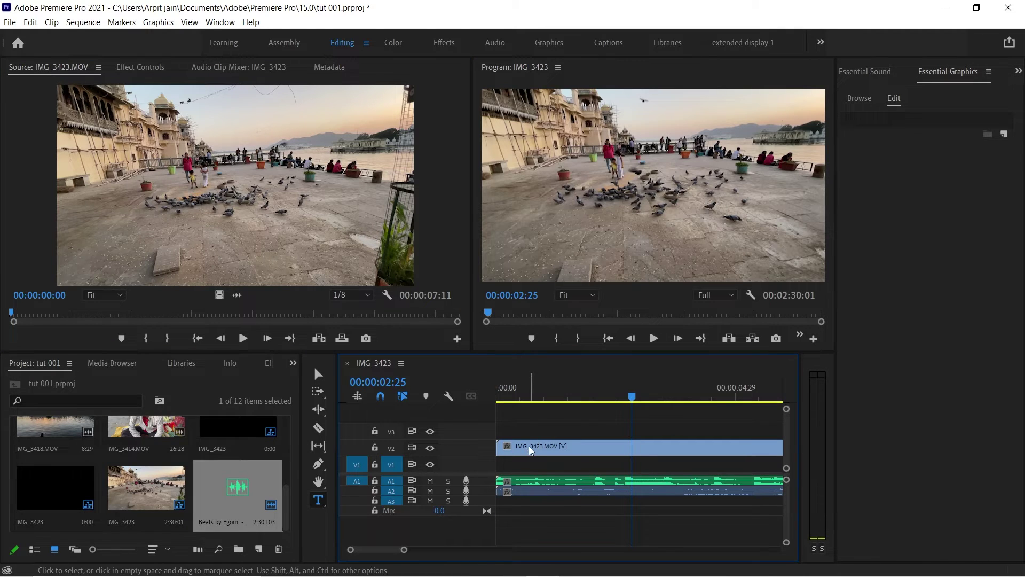
{"action": "left_click", "coordinate": [530, 493]}
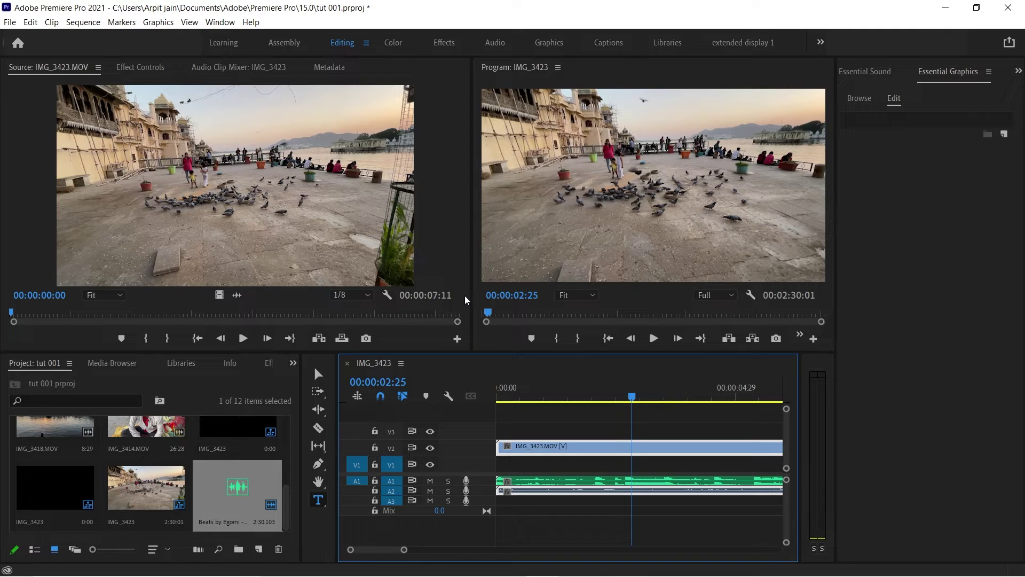
{"action": "left_click", "coordinate": [553, 492]}
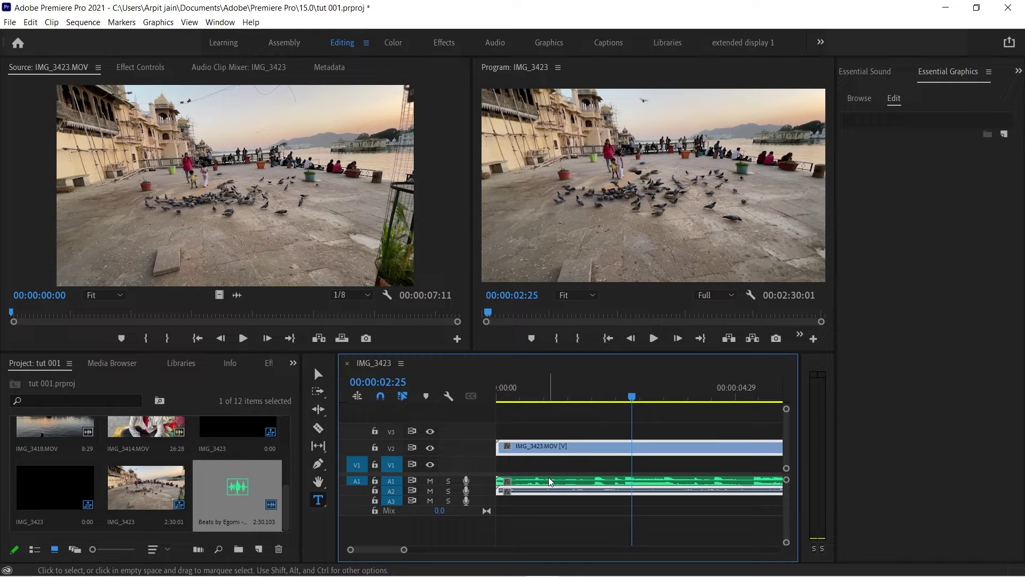
{"action": "key", "text": "ctrl+z"}
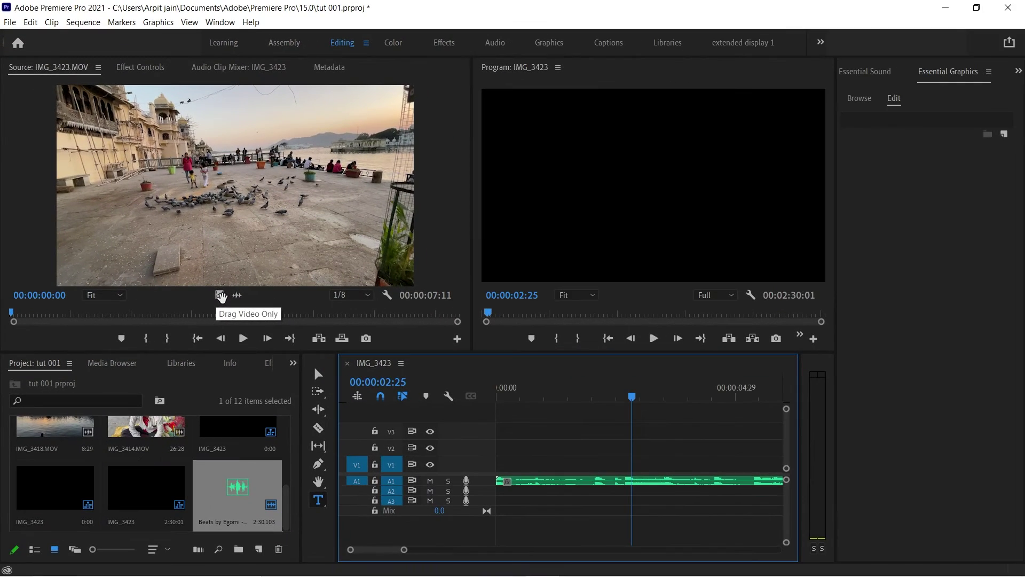
Step: Try placing only the video of IMG_3423.MOV at the start of V1, and delete it again
{"action": "left_click_drag", "start_coordinate": [221, 297], "coordinate": [491, 466]}
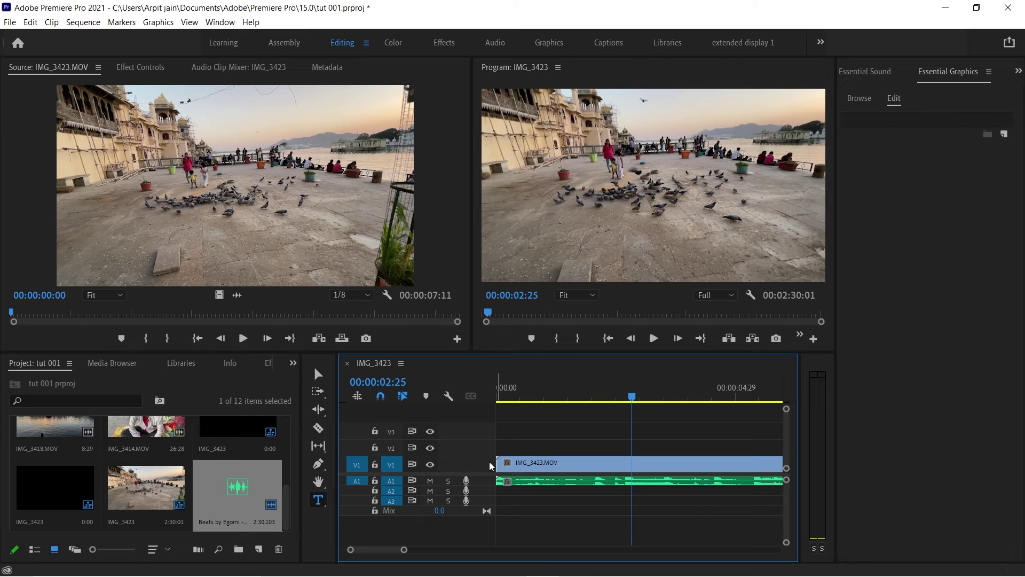
{"action": "left_click", "coordinate": [531, 467]}
{"action": "key", "text": "Delete"}
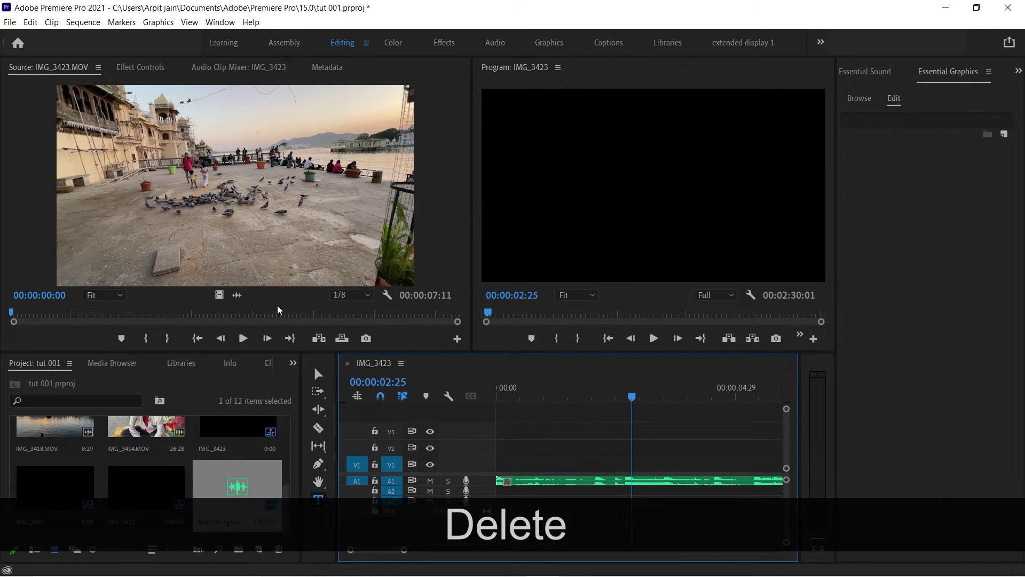
Step: Try placing only the audio of IMG_3423.MOV on A2 below the music, and delete it again
{"action": "left_click_drag", "start_coordinate": [236, 295], "coordinate": [500, 485]}
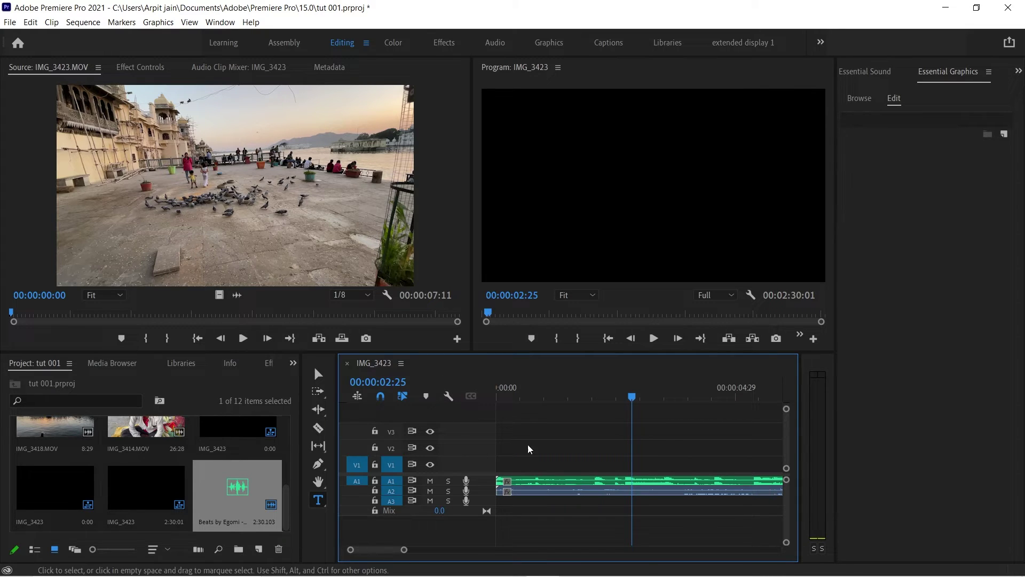
{"action": "left_click", "coordinate": [567, 491]}
{"action": "key", "text": "Delete"}
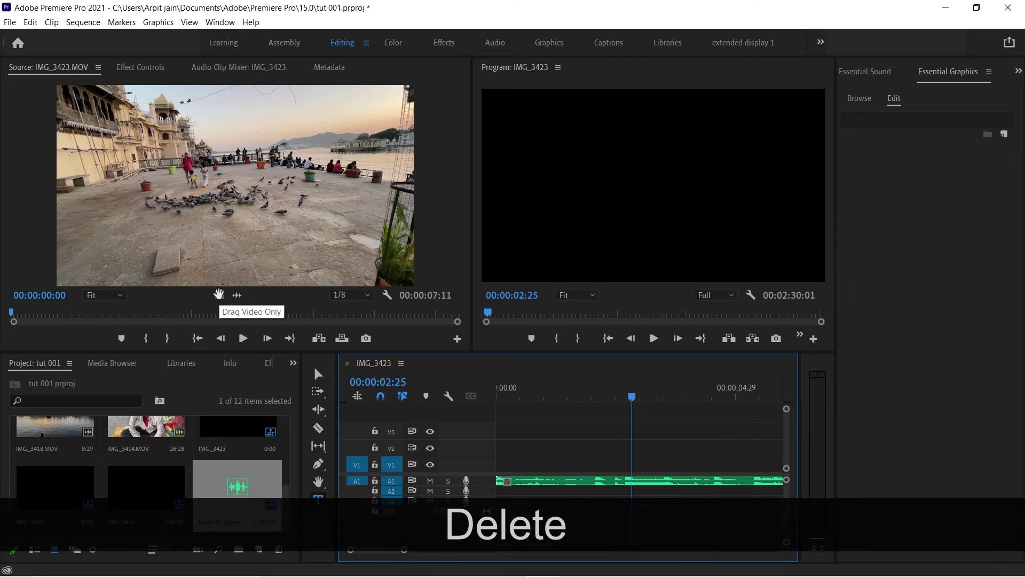
Step: Place only the video of IMG_3423.MOV at the start of V1 and enlarge track A1 to show the waveform
{"action": "left_click_drag", "start_coordinate": [219, 294], "coordinate": [478, 470]}
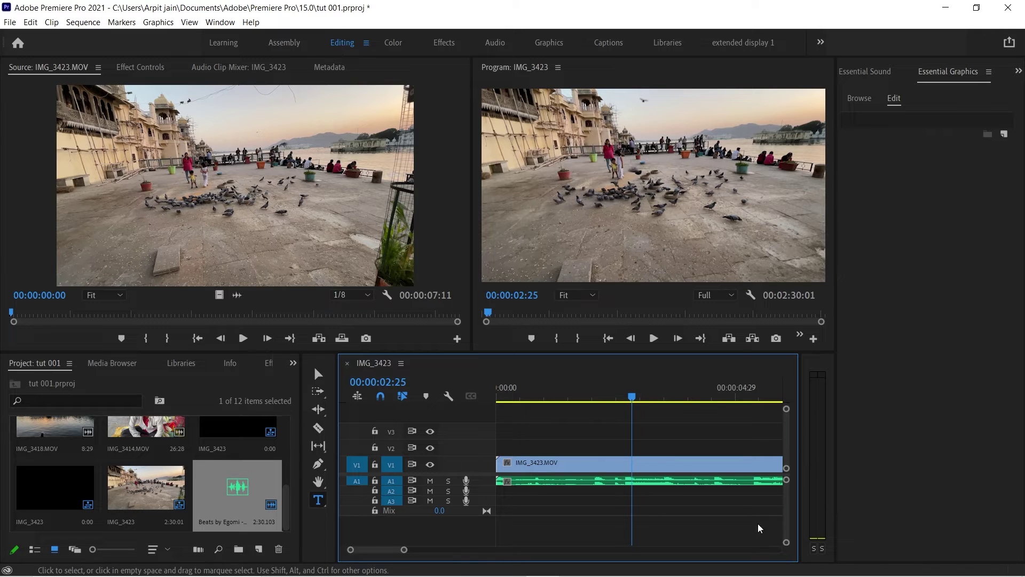
{"action": "left_click_drag", "start_coordinate": [786, 481], "coordinate": [786, 491]}
Step: Split the V1 clip with the Razor tool at the beat at 00:00:02:04 and again at about 00:00:03:03
{"action": "left_click_drag", "start_coordinate": [586, 397], "coordinate": [599, 396]}
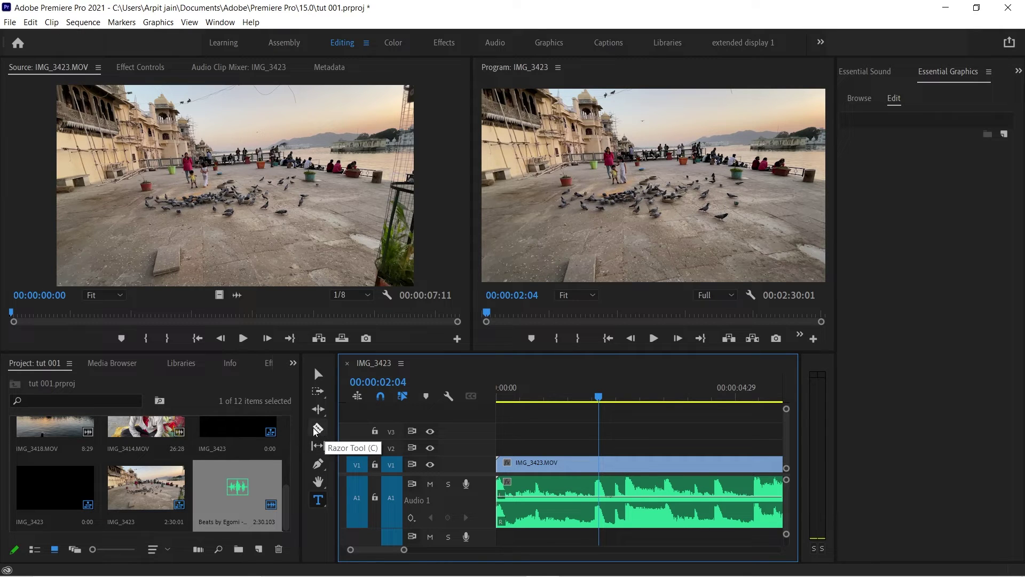
{"action": "left_click", "coordinate": [319, 429]}
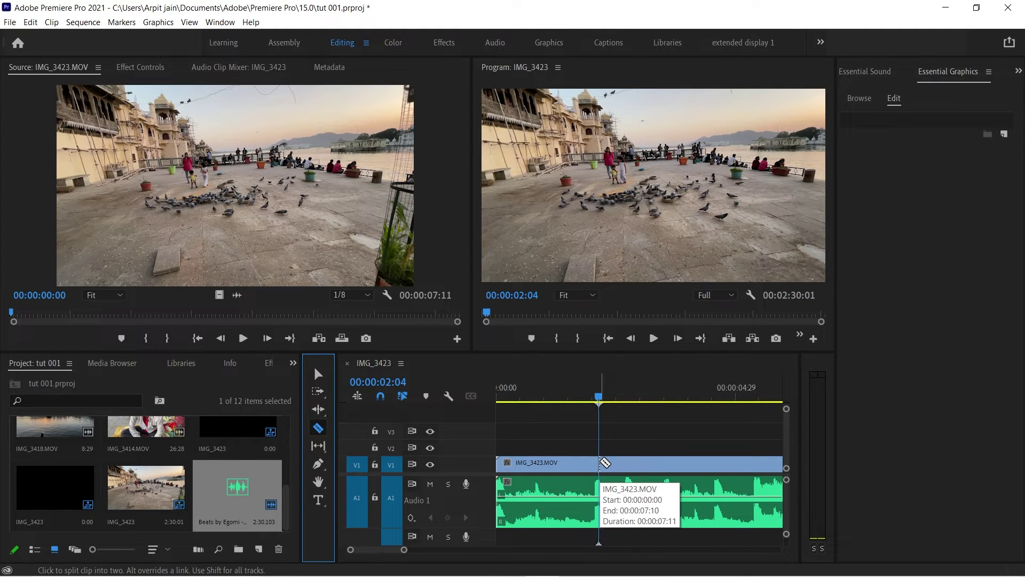
{"action": "left_click", "coordinate": [600, 462]}
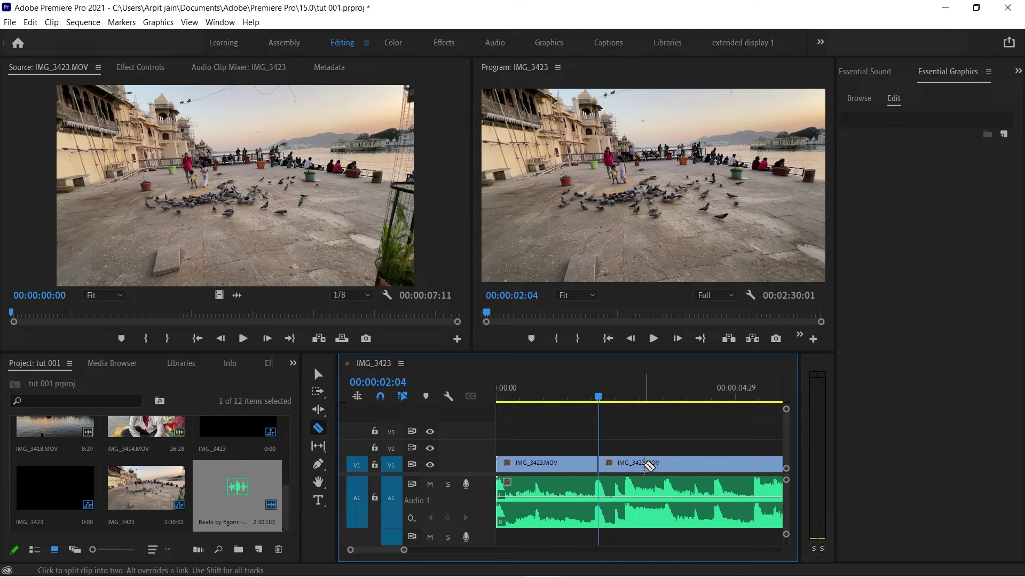
{"action": "left_click", "coordinate": [645, 464]}
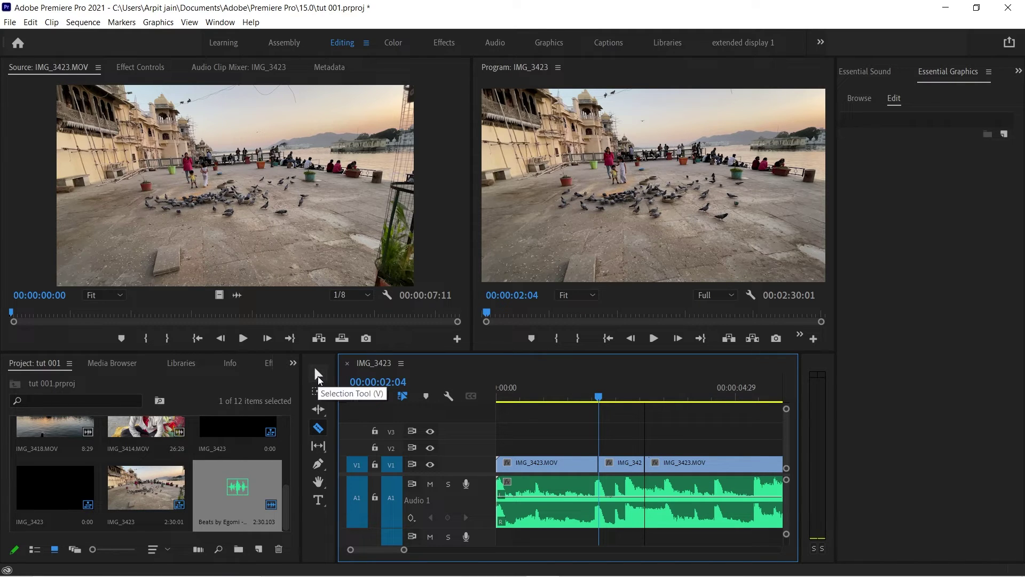
Step: Delete the two V1 pieces after the first cut and check the remaining clip's end at 00:00:02:02
{"action": "left_click", "coordinate": [318, 375]}
{"action": "left_click", "coordinate": [631, 465]}
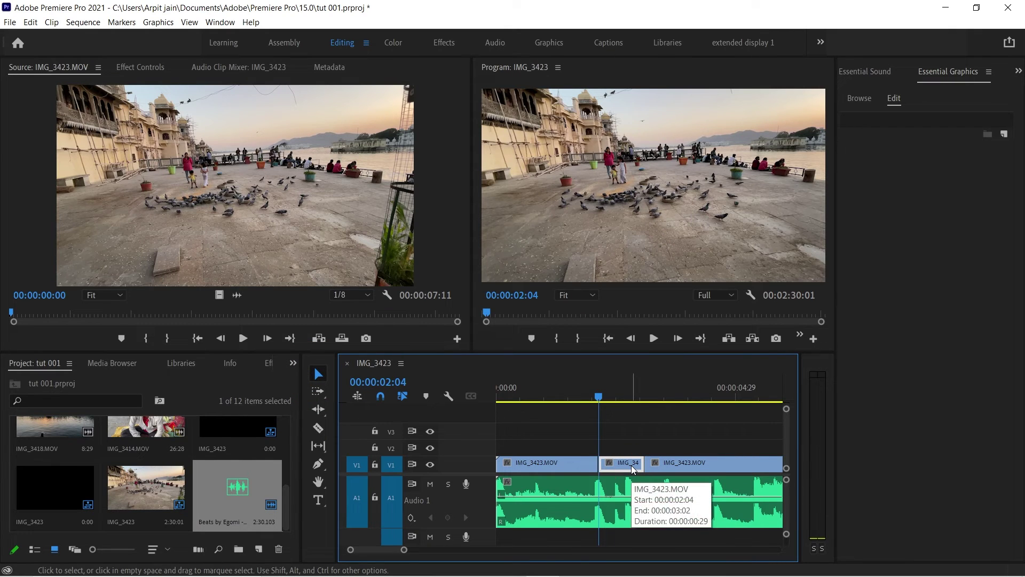
{"action": "key", "text": "Delete"}
{"action": "left_click", "coordinate": [664, 463]}
{"action": "key", "text": "Delete"}
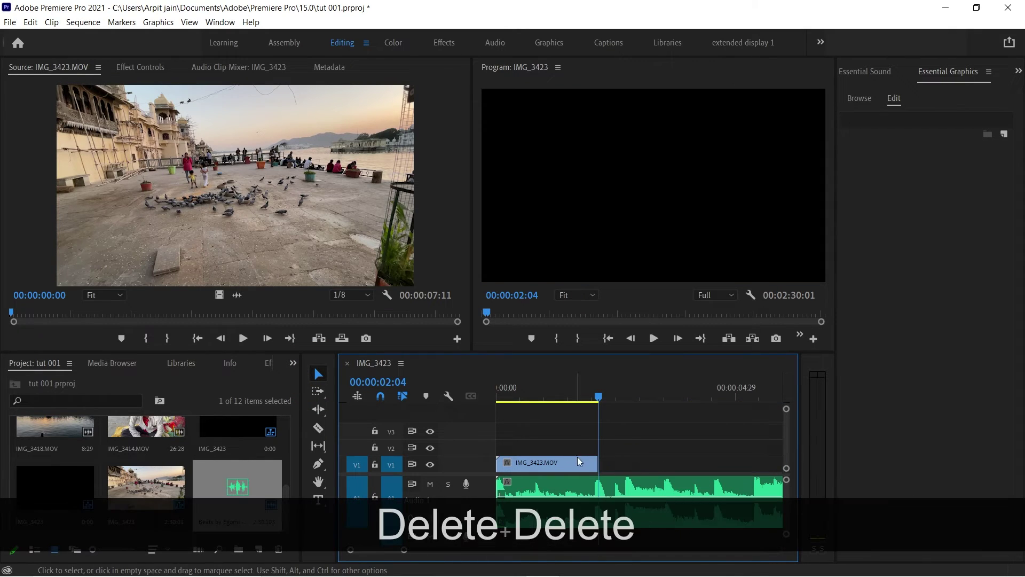
{"action": "left_click", "coordinate": [596, 400]}
{"action": "left_click_drag", "start_coordinate": [597, 406], "coordinate": [597, 407]}
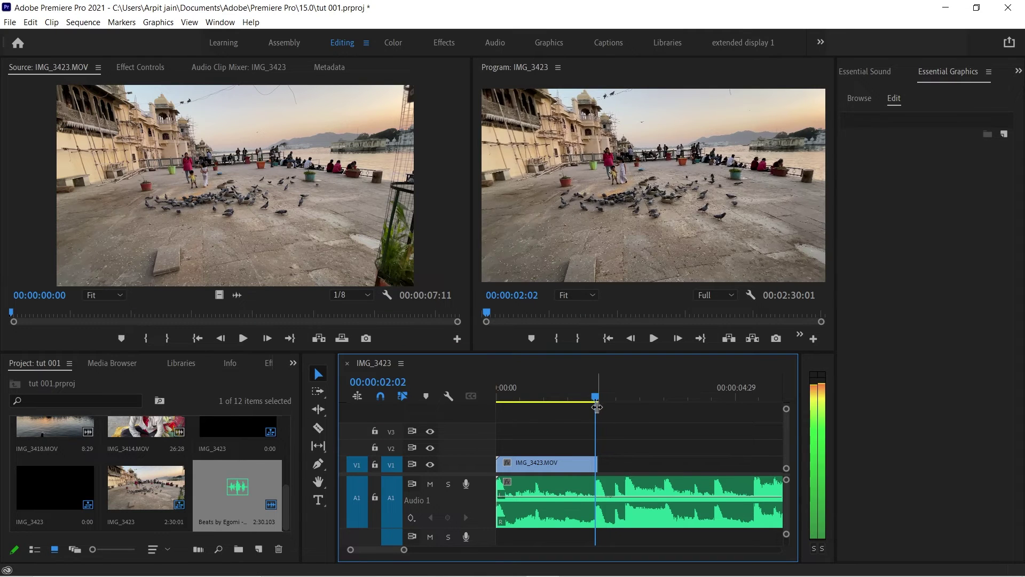
Step: Load IMG_3412.MOV into the Source Monitor and add only its video directly after the first clip on V1
{"action": "scroll", "coordinate": [134, 452], "scroll_direction": "up", "scroll_amount": 5}
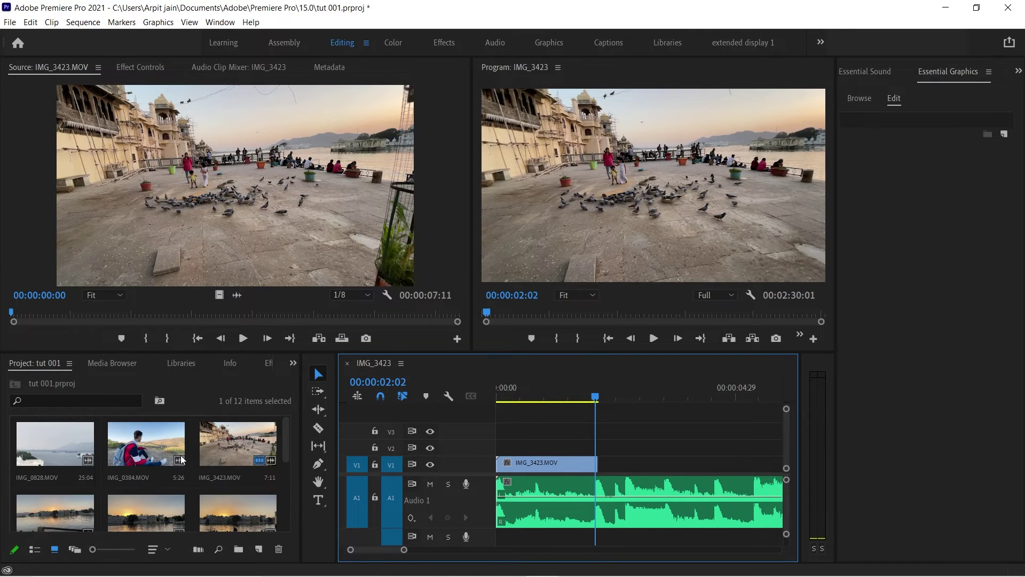
{"action": "scroll", "coordinate": [120, 481], "scroll_direction": "down", "scroll_amount": 3}
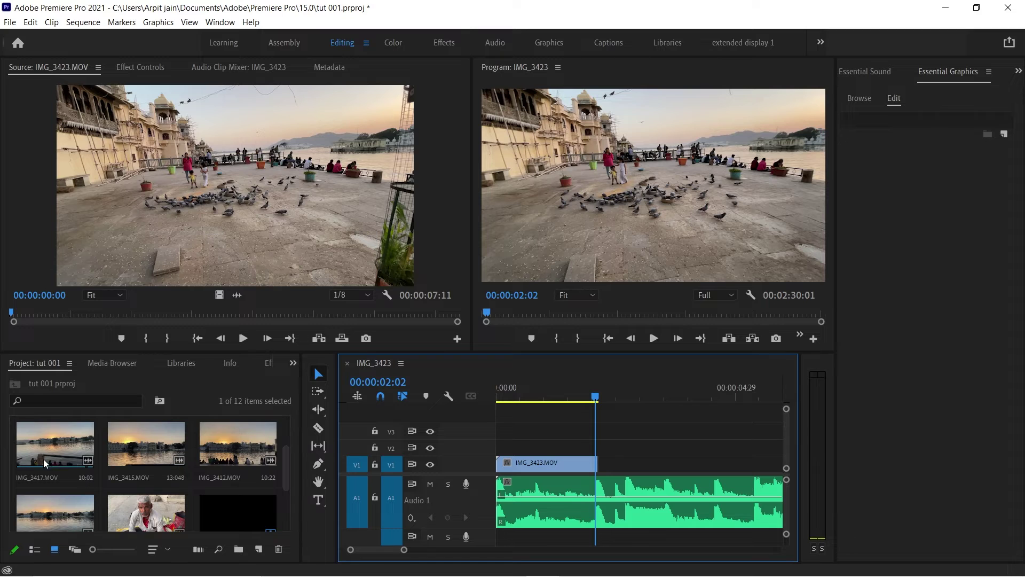
{"action": "double_click", "coordinate": [241, 445]}
{"action": "left_click_drag", "start_coordinate": [67, 310], "coordinate": [600, 461]}
{"action": "scroll", "coordinate": [544, 470], "scroll_direction": "down", "scroll_amount": 3}
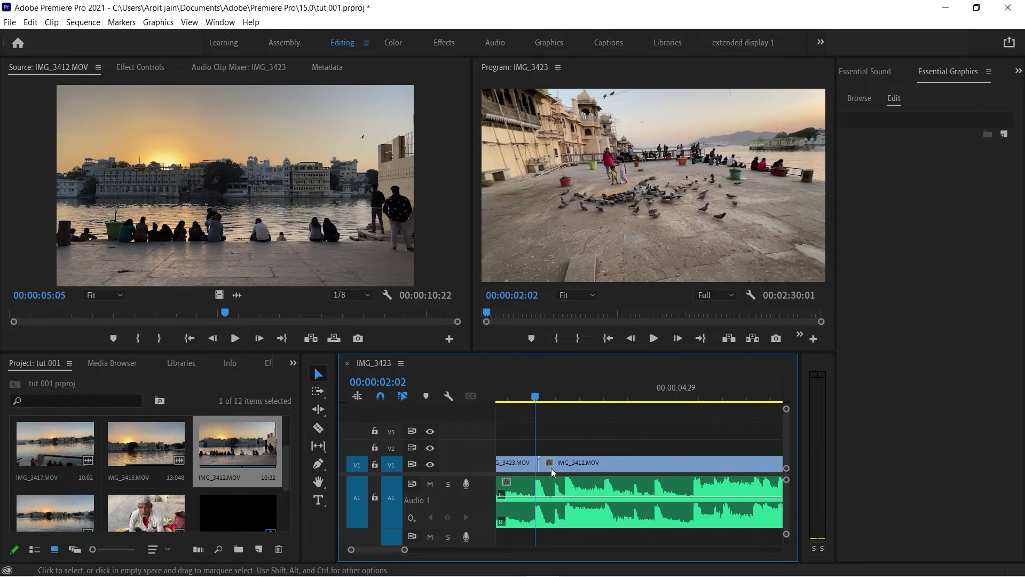
Step: Move the playhead to the next music beat at 00:00:02:22 over the IMG_3412.MOV clip
{"action": "scroll", "coordinate": [545, 470], "scroll_direction": "up", "scroll_amount": 3}
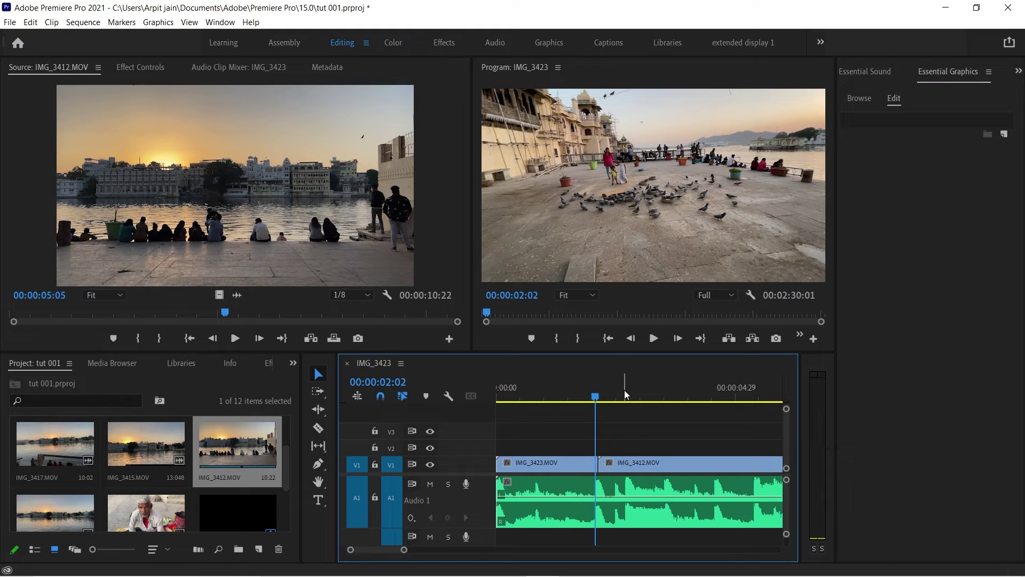
{"action": "left_click_drag", "start_coordinate": [624, 397], "coordinate": [627, 397]}
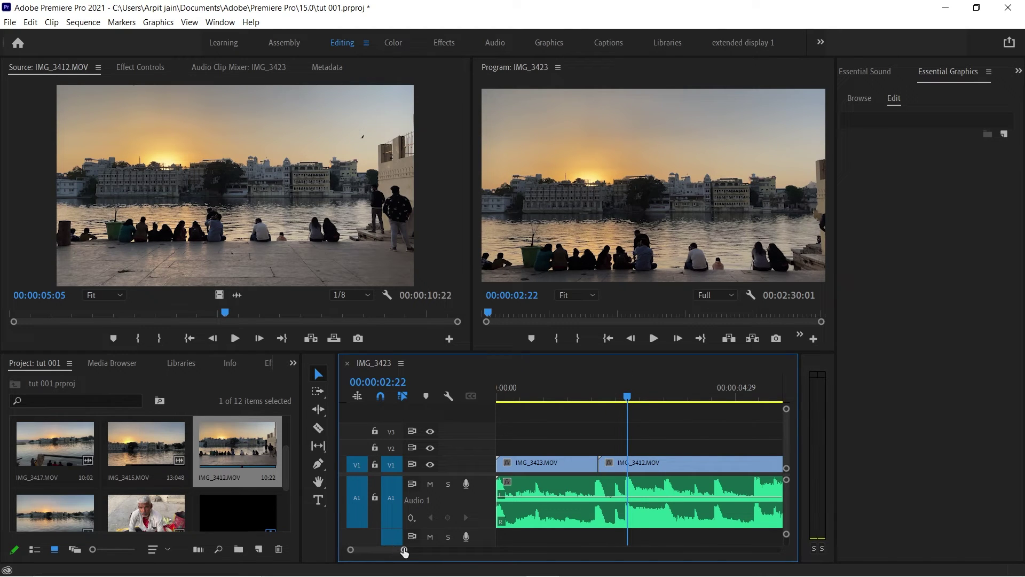
{"action": "left_click_drag", "start_coordinate": [405, 551], "coordinate": [455, 554]}
Step: Try trimming the end of the IMG_3412.MOV clip on V1 back to the playhead and undo the trim
{"action": "left_click", "coordinate": [318, 427]}
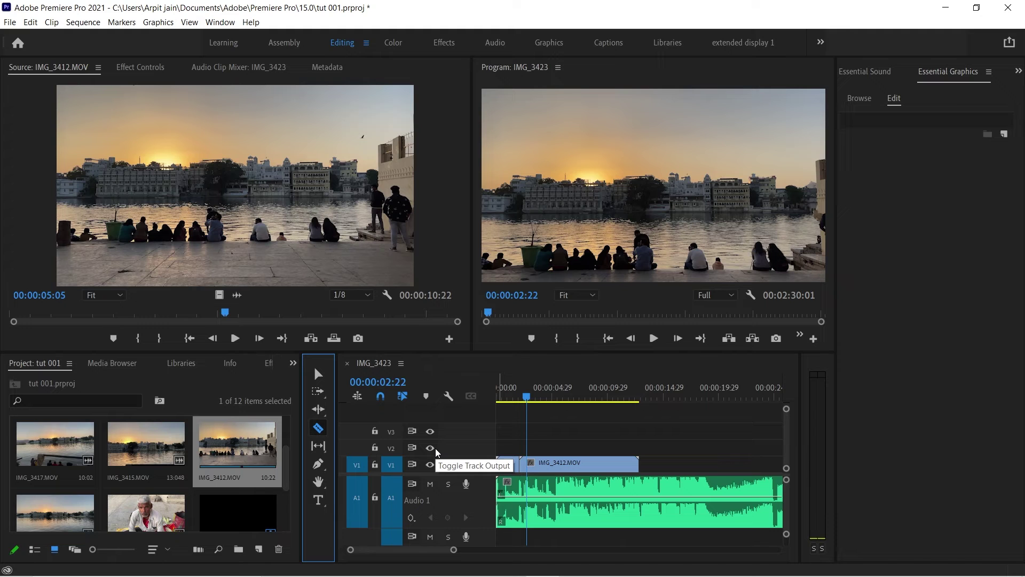
{"action": "key", "text": "v"}
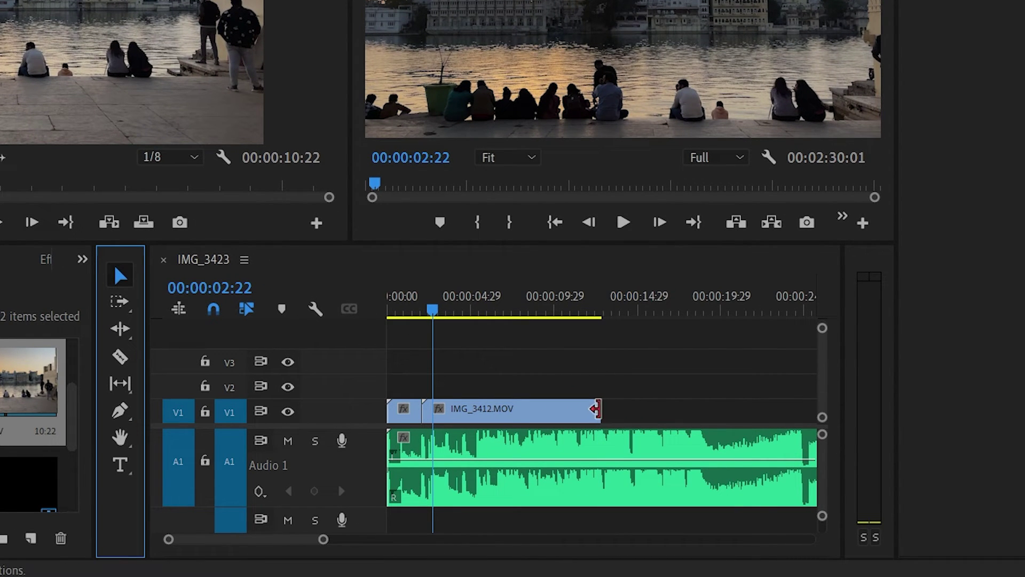
{"action": "left_click_drag", "start_coordinate": [595, 409], "coordinate": [427, 412]}
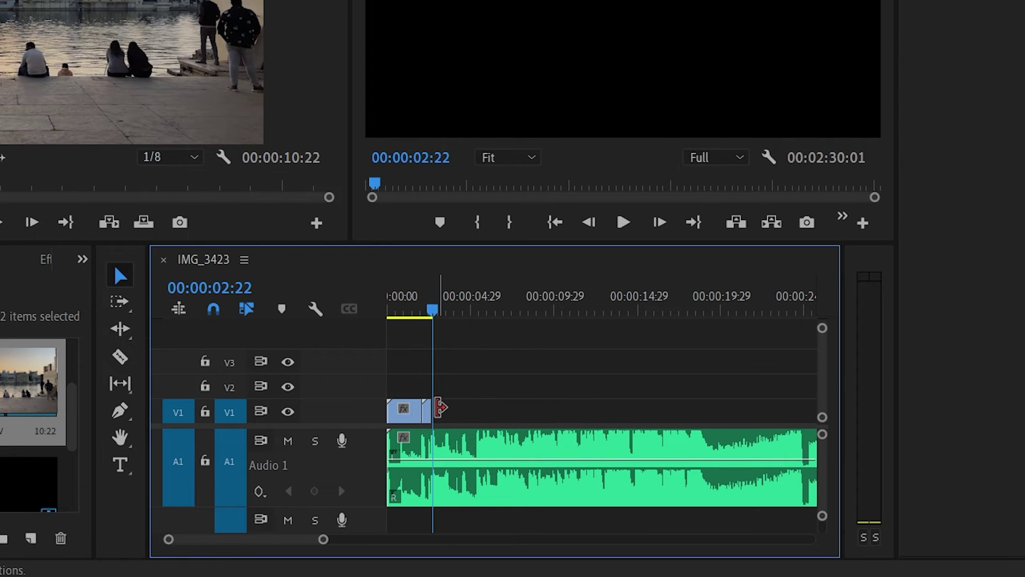
{"action": "key", "text": "ctrl+z"}
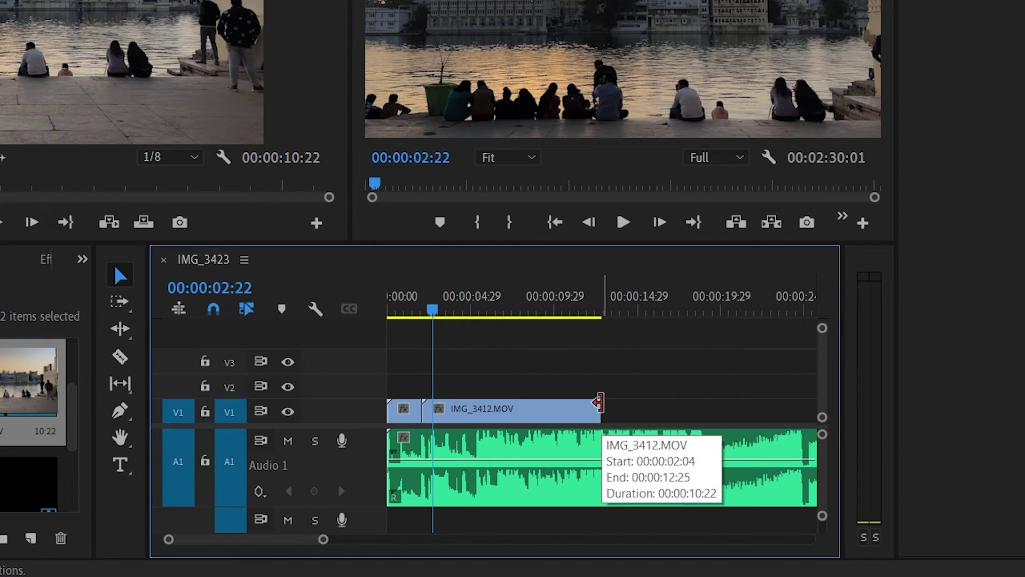
Step: Trim the end of the IMG_3412.MOV clip on V1 back to the beat at 00:00:02:22
{"action": "left_click", "coordinate": [599, 403]}
{"action": "left_click_drag", "start_coordinate": [598, 402], "coordinate": [430, 422]}
{"action": "left_click_drag", "start_coordinate": [323, 539], "coordinate": [269, 548]}
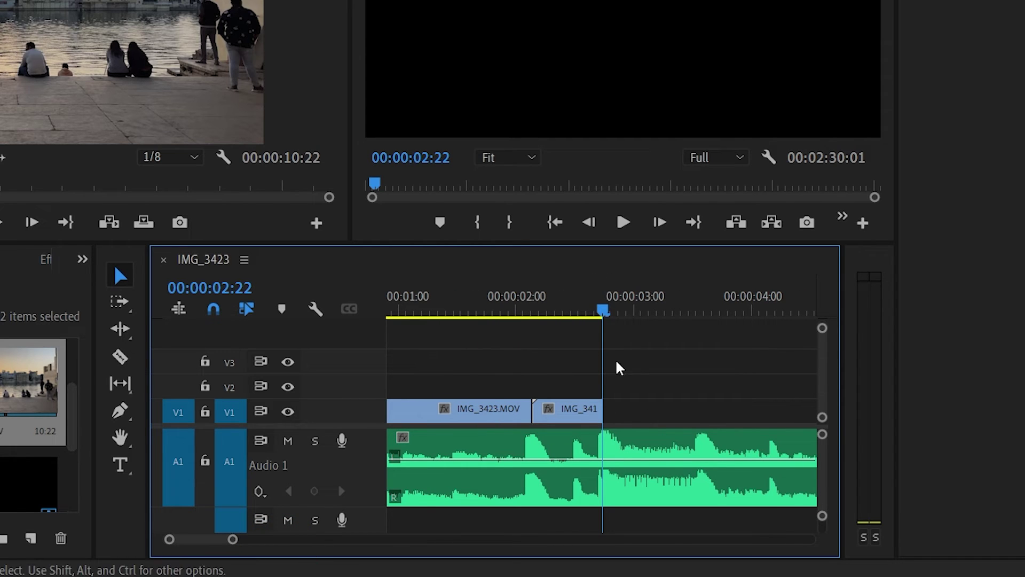
{"action": "scroll", "coordinate": [587, 443], "scroll_direction": "right", "scroll_amount": 3}
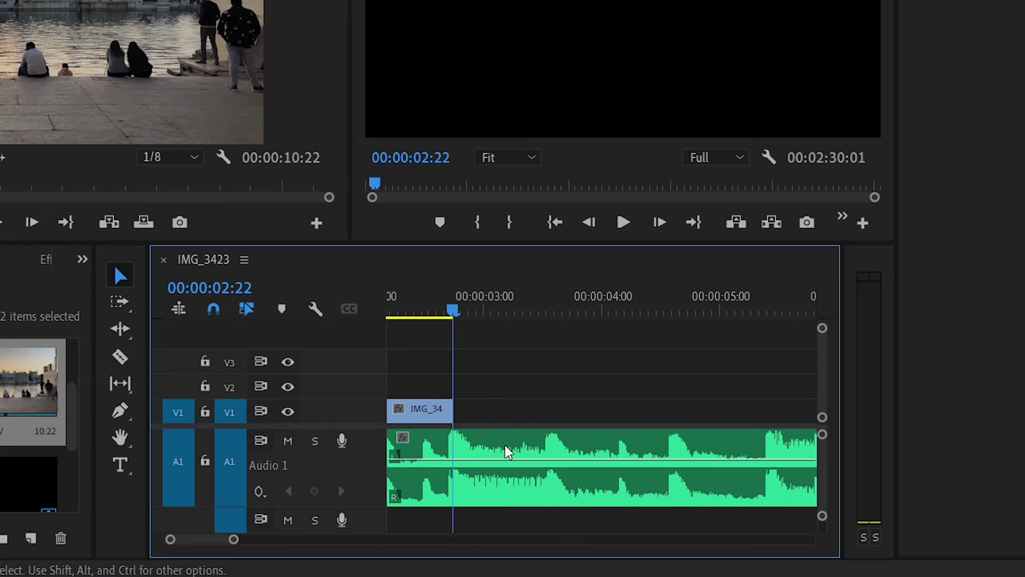
{"action": "scroll", "coordinate": [504, 459], "scroll_direction": "left", "scroll_amount": 3}
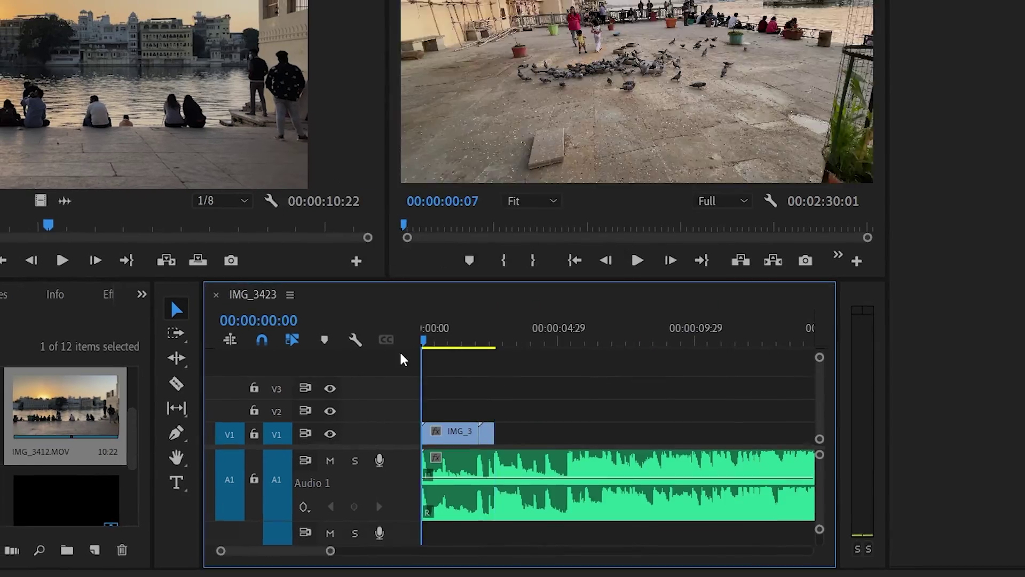
Step: Continue V1 along the beats with a section of IMG_3423.MOV and a section of IMG_3415.MOV marked in the Source Monitor
{"action": "key", "text": "space"}
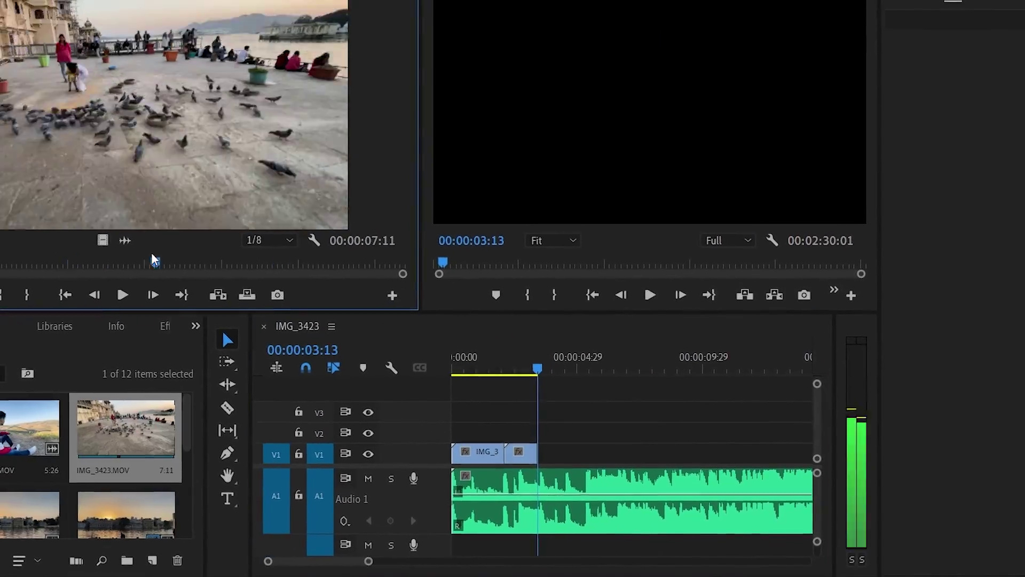
{"action": "key", "text": "space"}
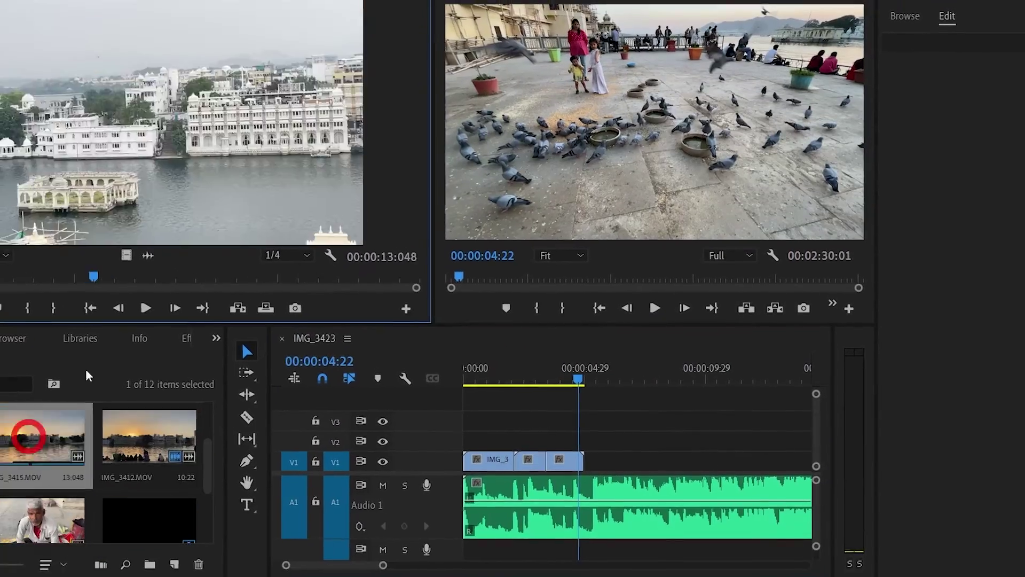
{"action": "key", "text": "o"}
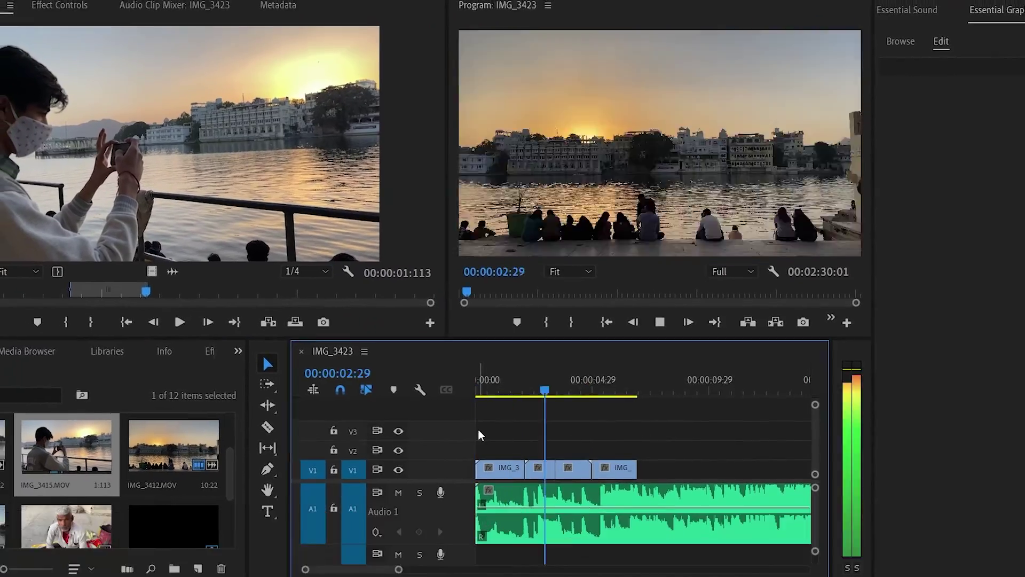
{"action": "key", "text": "space"}
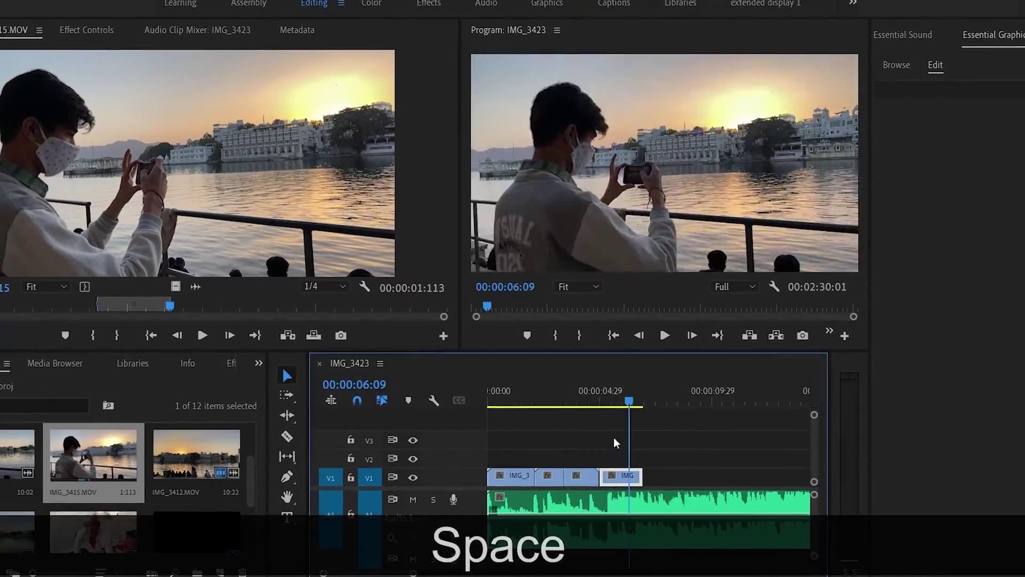
Step: Play the sequence from its start to check the four V1 clips against the music
{"action": "left_click", "coordinate": [478, 387]}
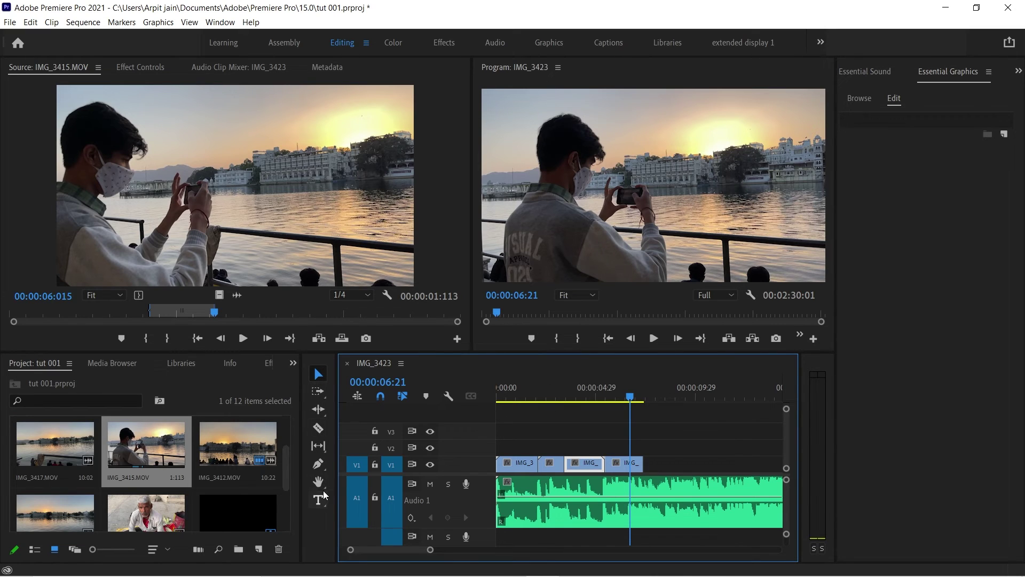
{"action": "left_click_drag", "start_coordinate": [508, 399], "coordinate": [447, 408]}
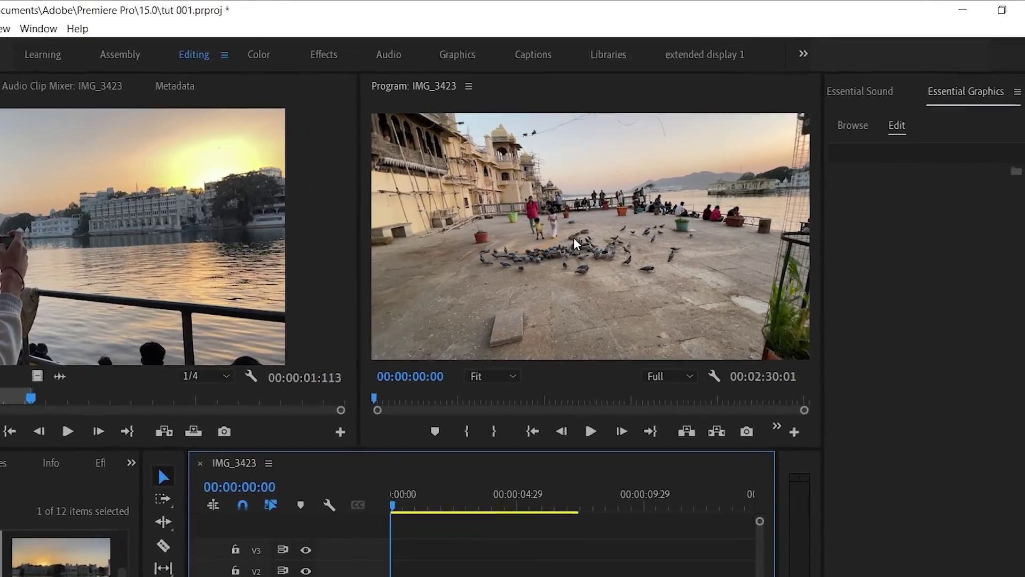
{"action": "key", "text": "space"}
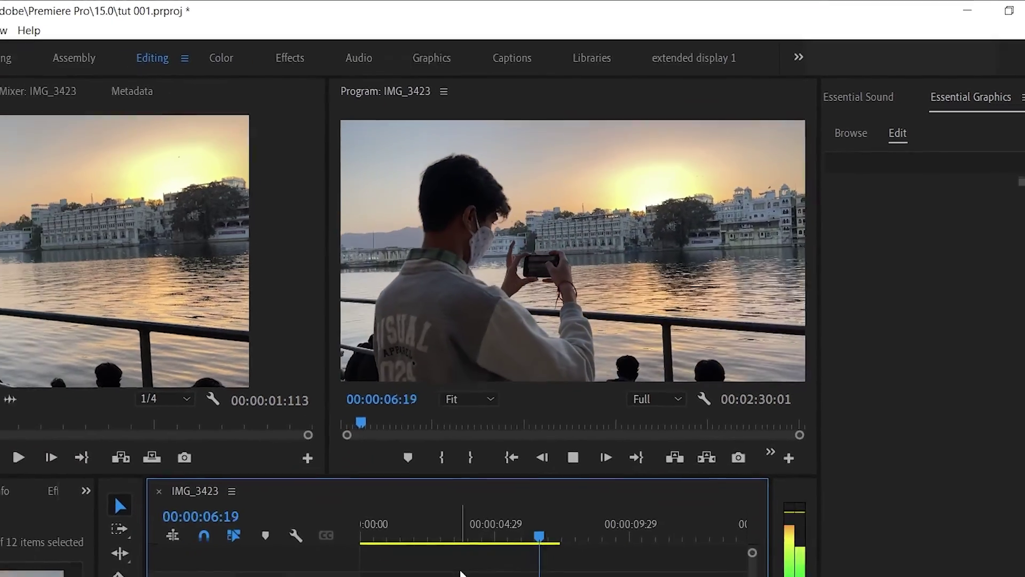
{"action": "key", "text": "space"}
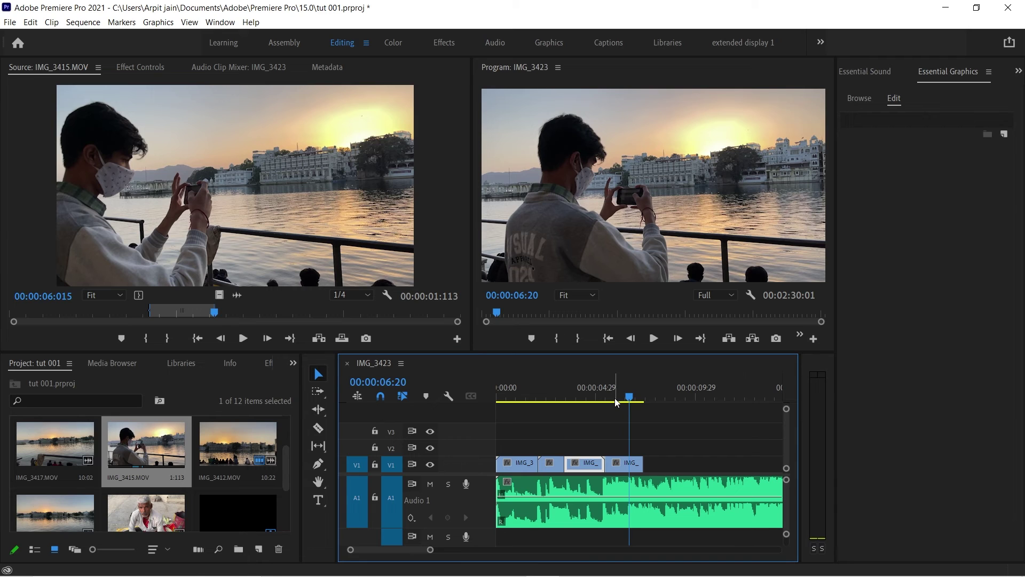
Step: Place the playhead at 00:00:03:03 and set the Program Monitor's playback resolution to 1/8
{"action": "left_click", "coordinate": [533, 397]}
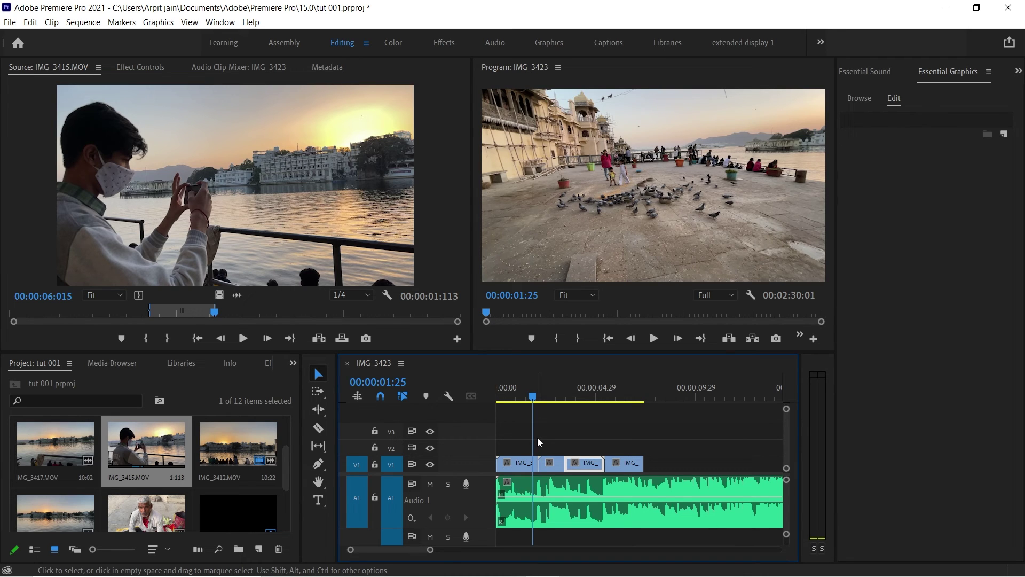
{"action": "left_click_drag", "start_coordinate": [534, 398], "coordinate": [558, 397]}
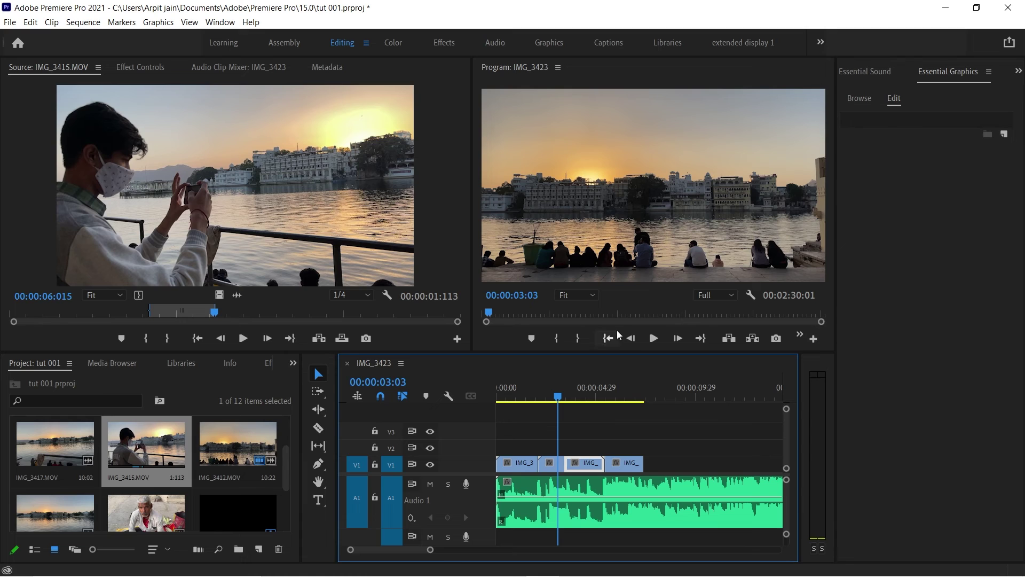
{"action": "left_click", "coordinate": [728, 297]}
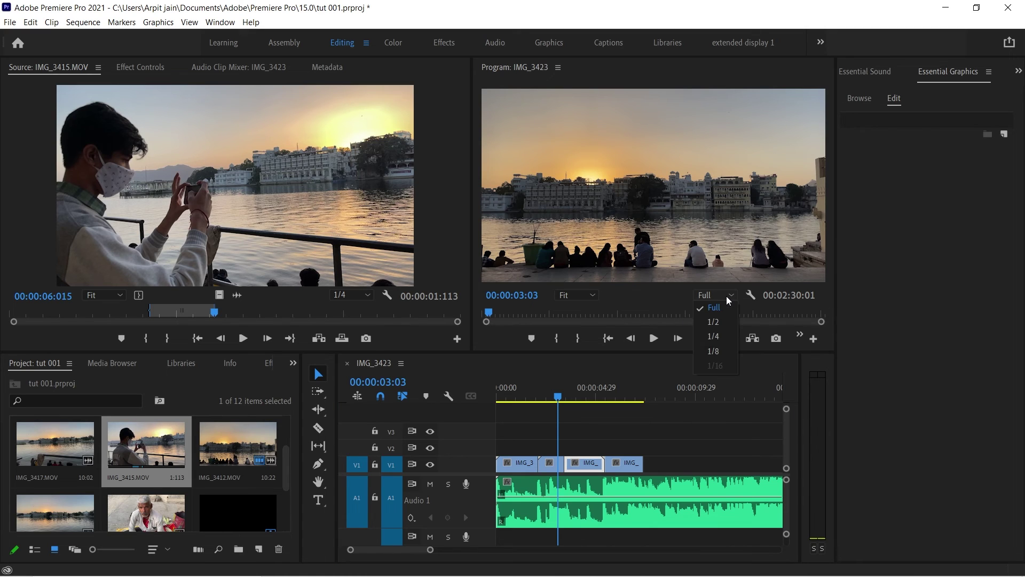
{"action": "left_click", "coordinate": [727, 353]}
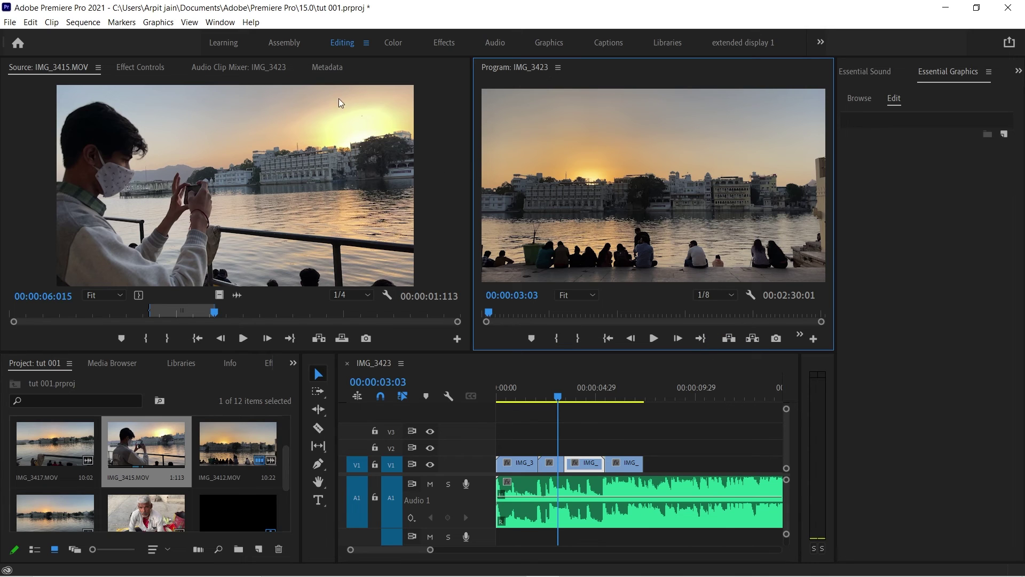
Step: Set the Memory preferences to reserve 3 GB of RAM for other applications and optimize rendering for Performance
{"action": "left_click", "coordinate": [30, 21]}
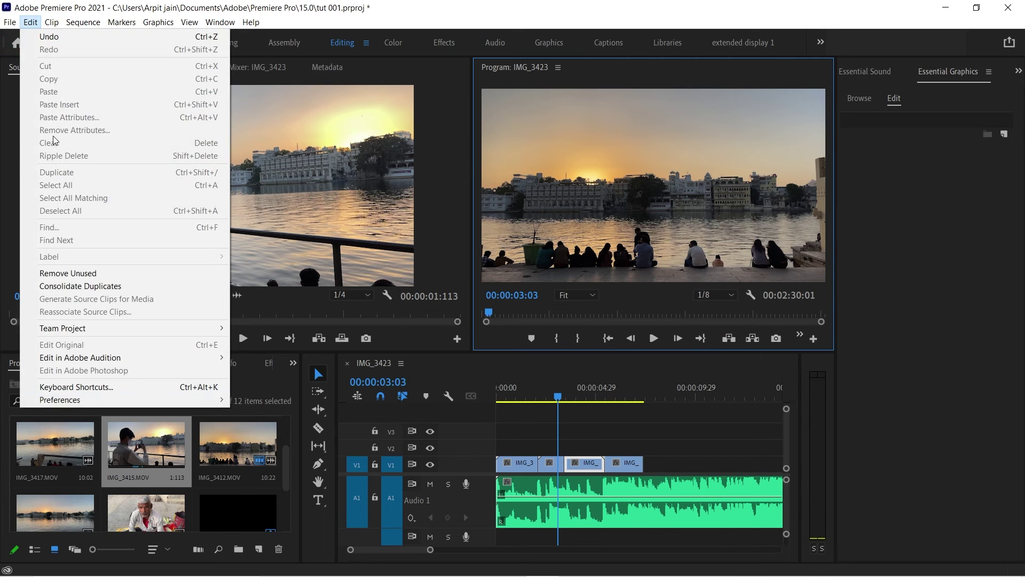
{"action": "left_click", "coordinate": [111, 399]}
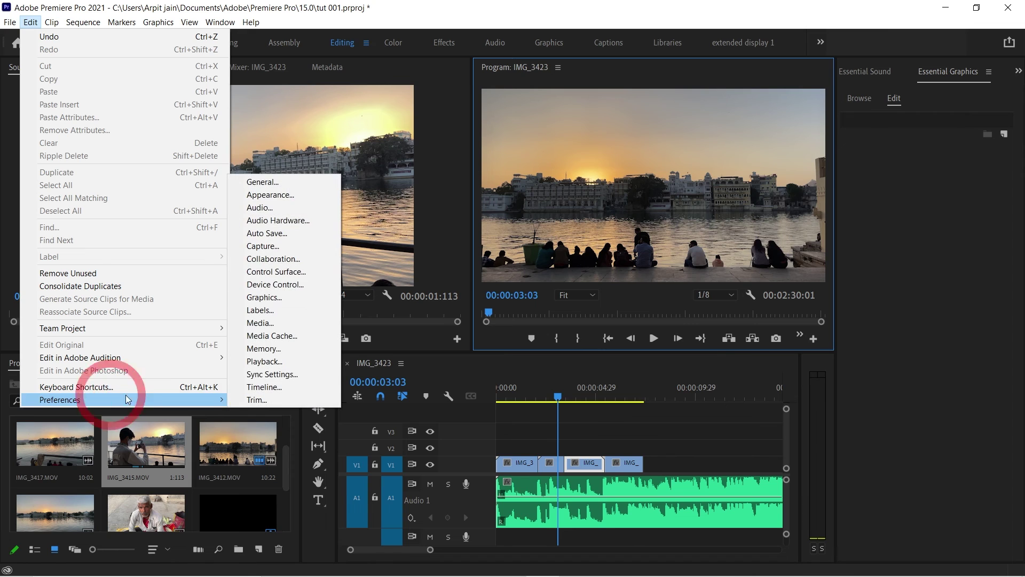
{"action": "left_click", "coordinate": [302, 348]}
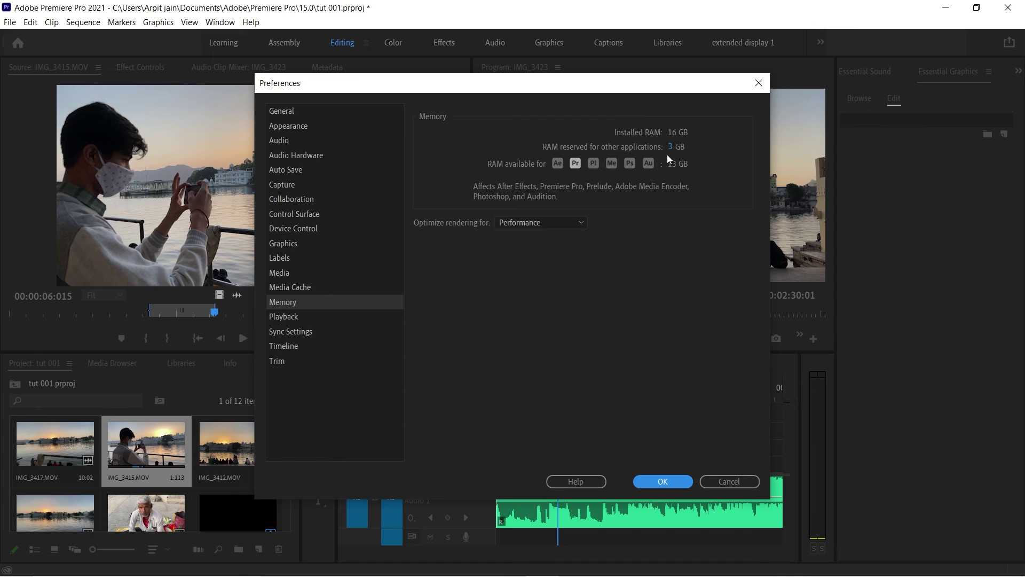
{"action": "left_click", "coordinate": [670, 153]}
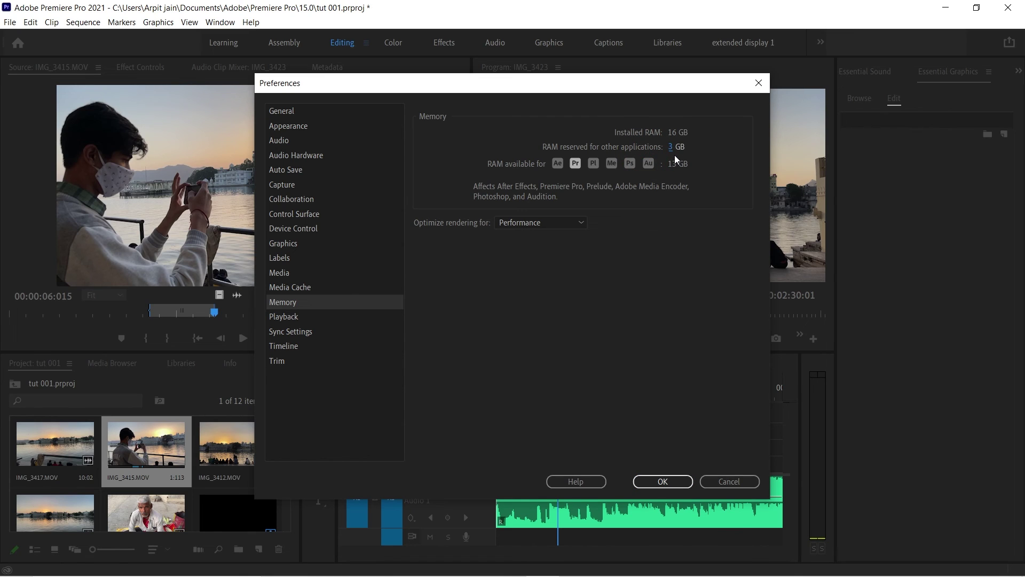
{"action": "left_click", "coordinate": [569, 224]}
{"action": "left_click", "coordinate": [551, 235]}
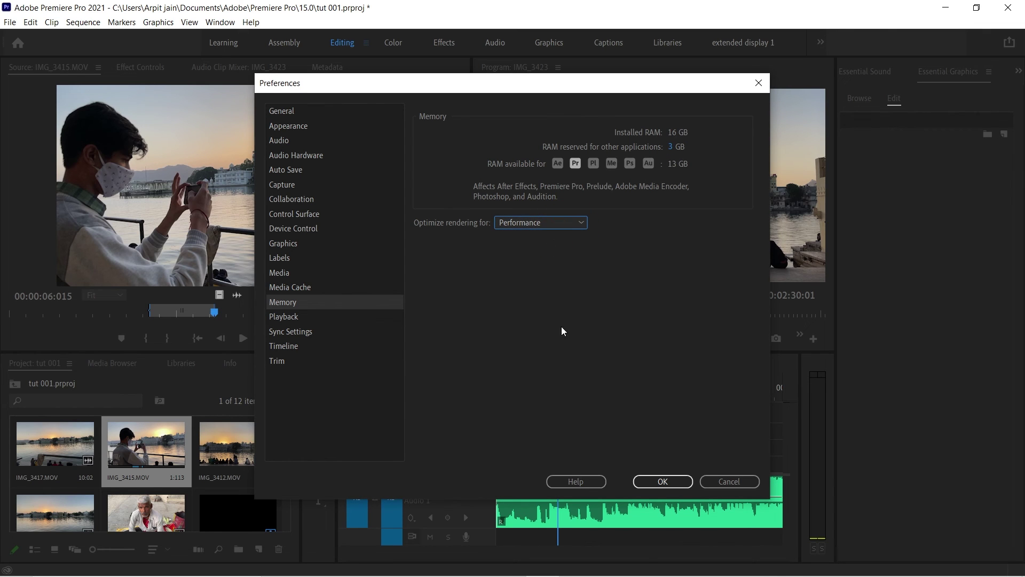
{"action": "left_click", "coordinate": [674, 482]}
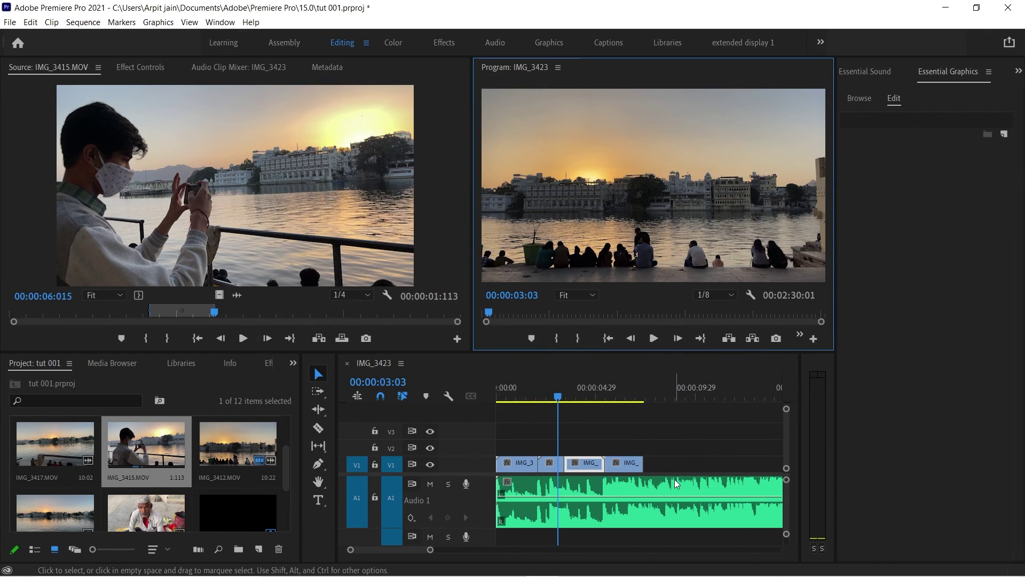